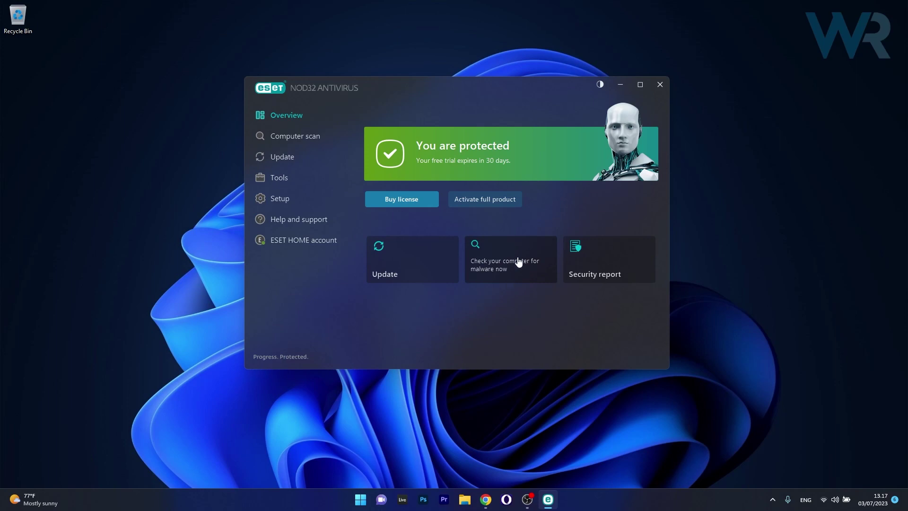
View the security report, then start a full computer scan, stop it and dismiss the notice
click(609, 261)
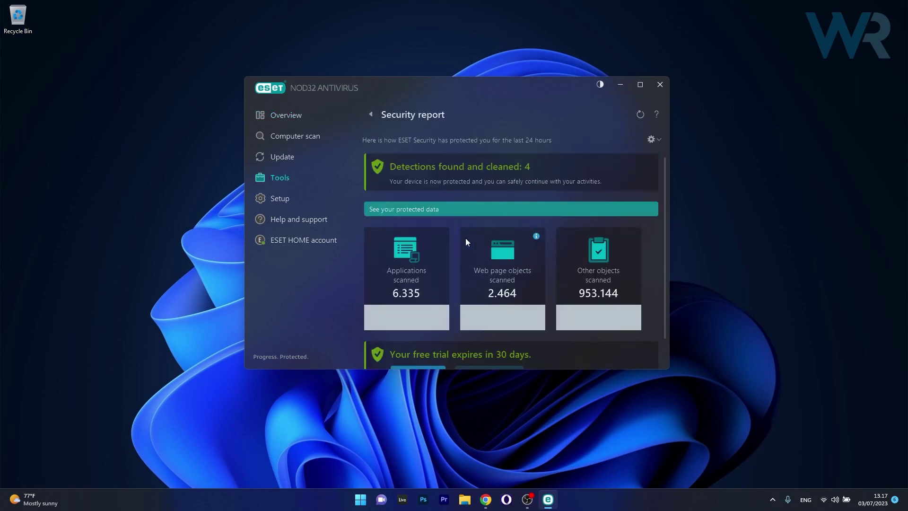
click(371, 115)
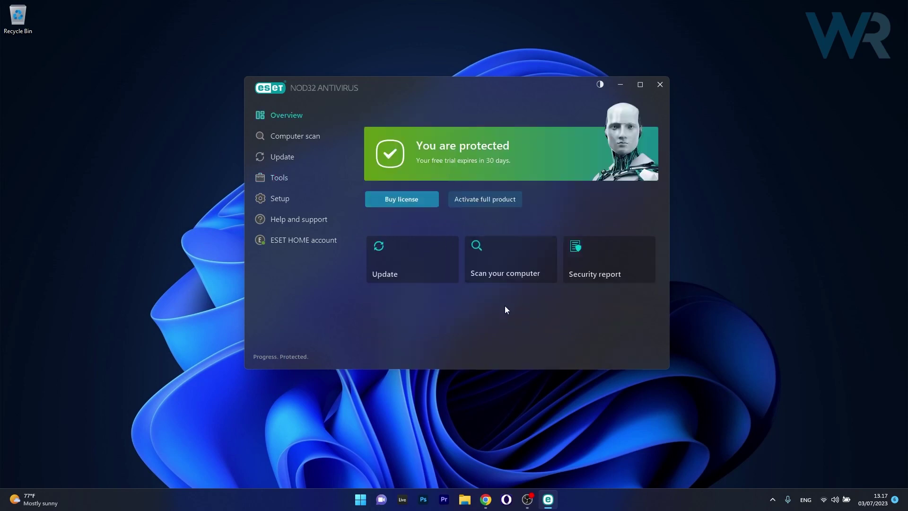
click(504, 258)
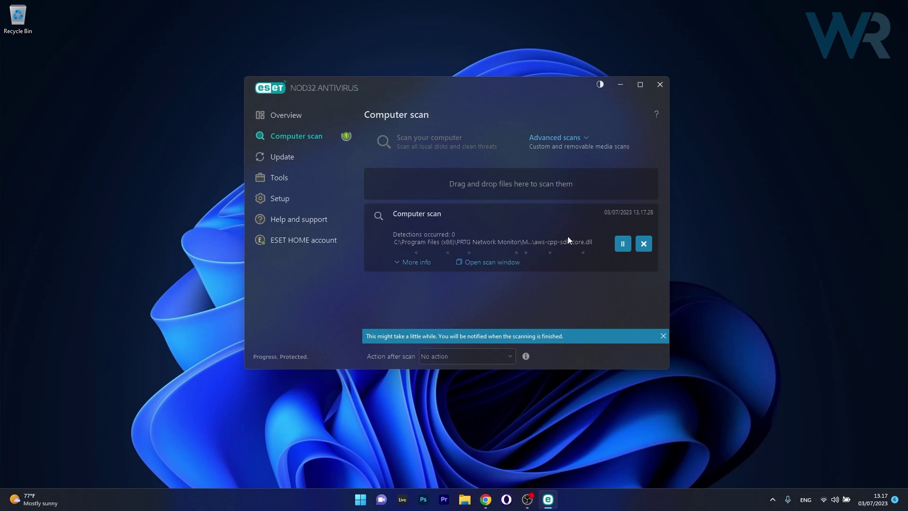
click(644, 244)
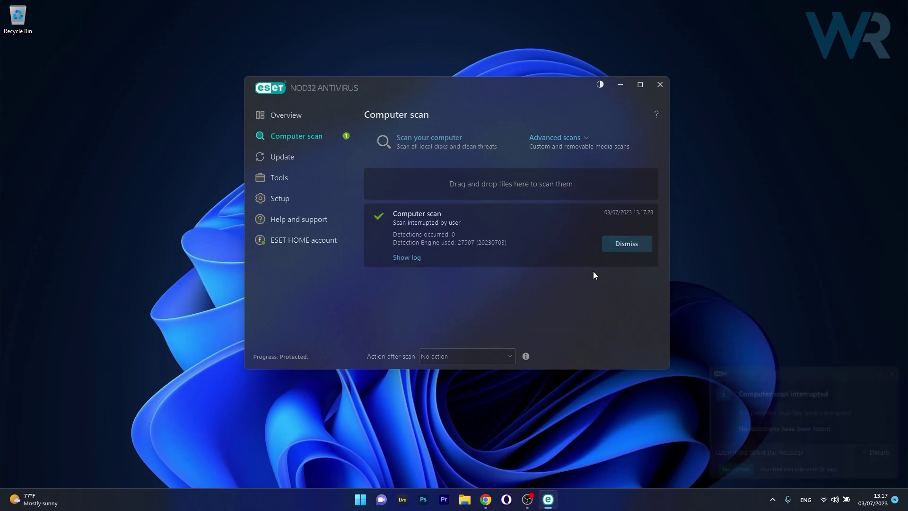
click(892, 374)
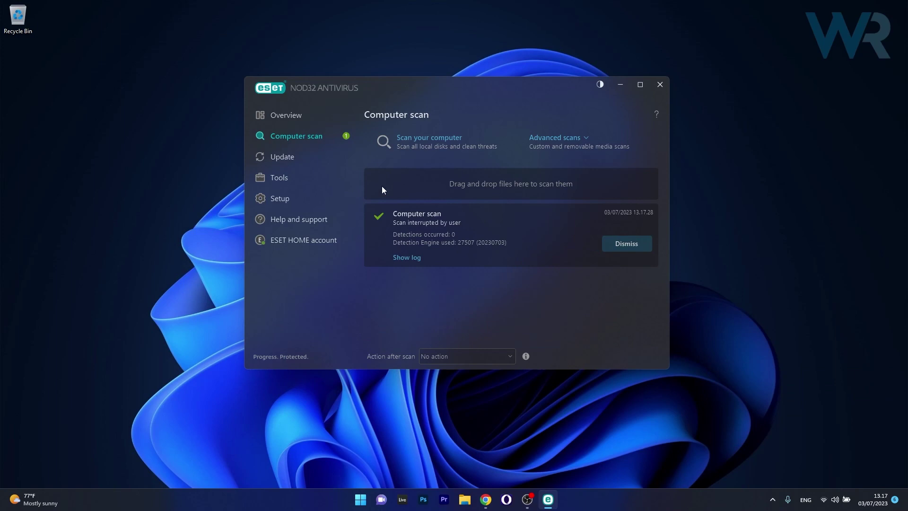
Dismiss the interrupted result and visit Overview, Computer scan, Update, Tools, Setup, Help, and ESET HOME
click(637, 245)
click(301, 116)
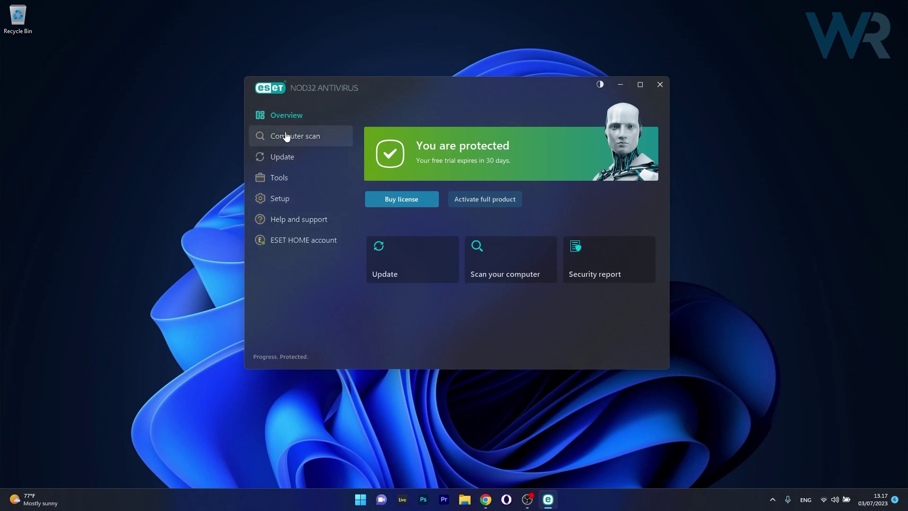
click(287, 136)
click(321, 162)
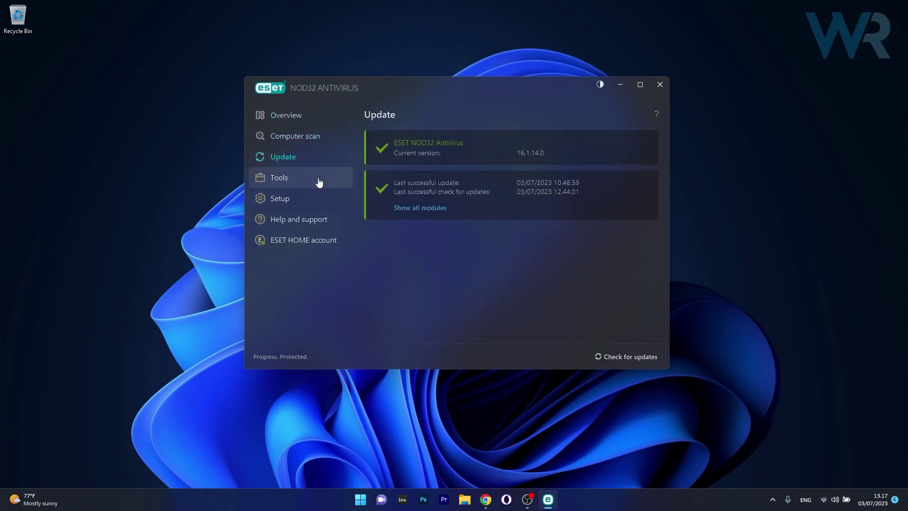
click(318, 183)
click(331, 203)
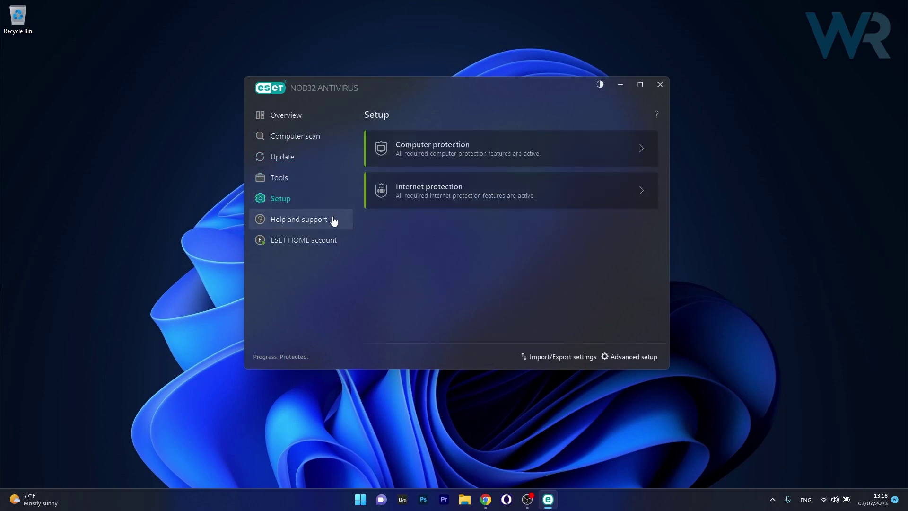
click(335, 221)
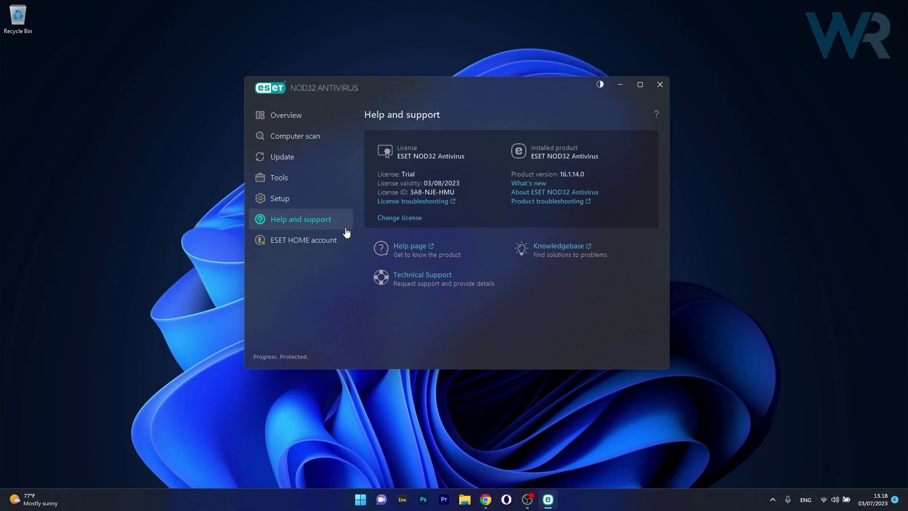
click(348, 244)
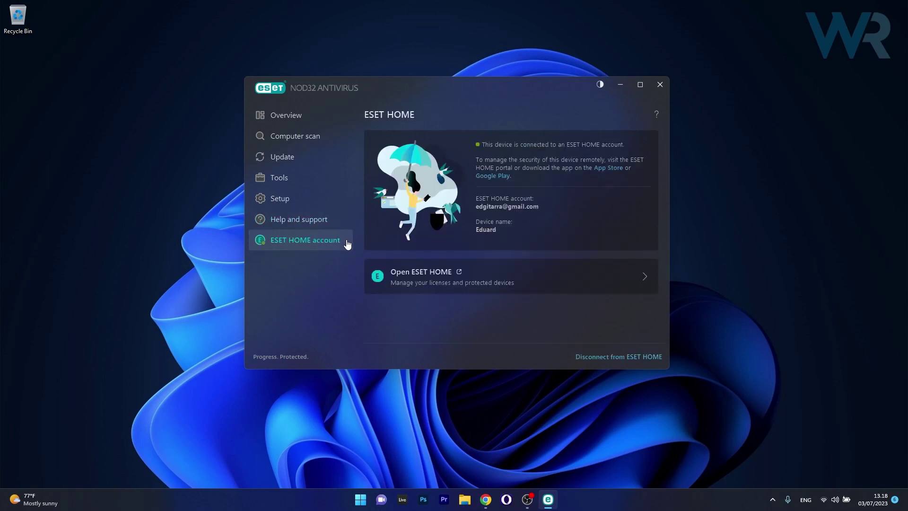
Start a full scan from Computer scan, review its detailed scan log, then stop it
click(329, 139)
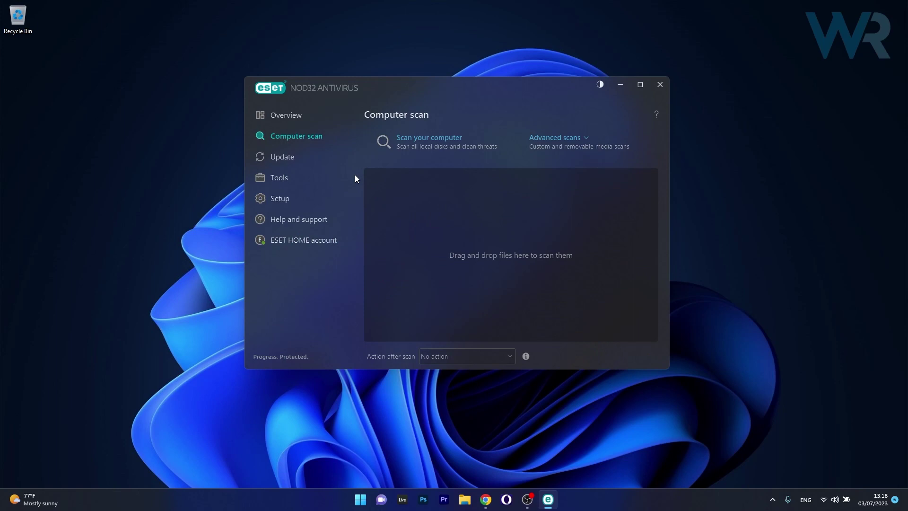
click(448, 150)
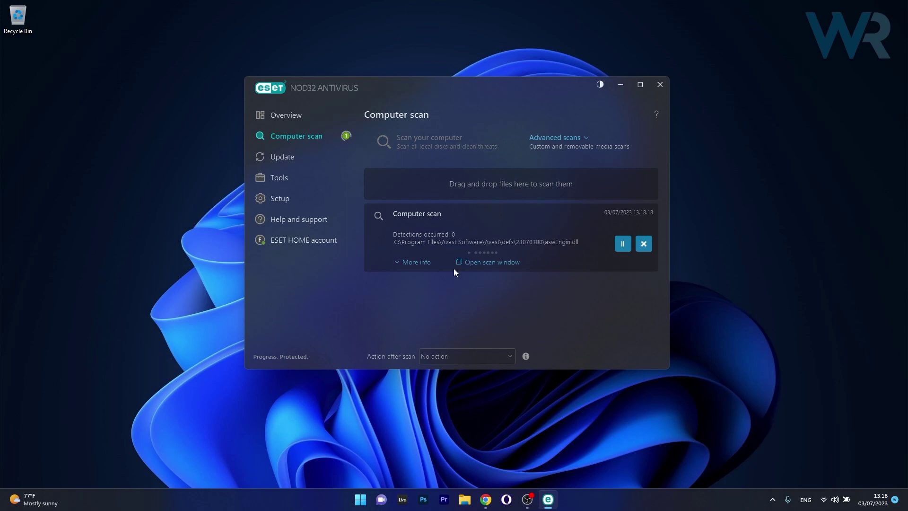
click(401, 268)
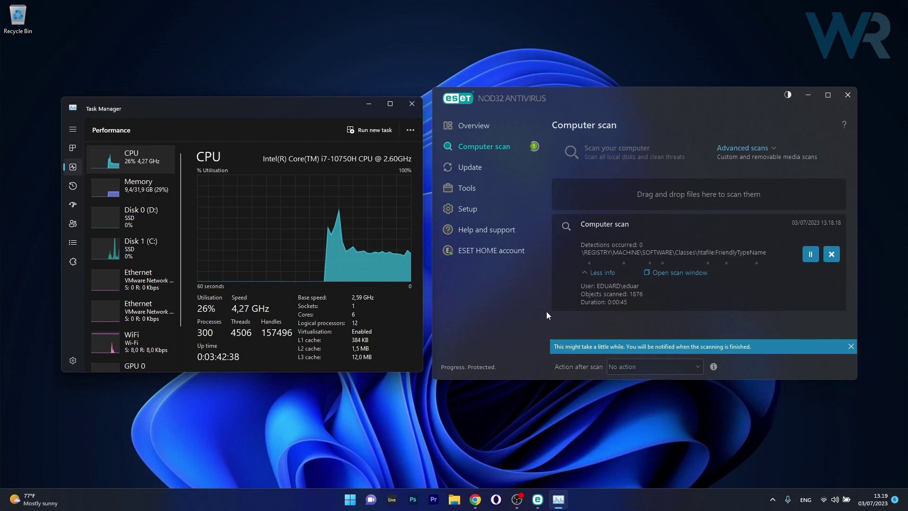
click(674, 273)
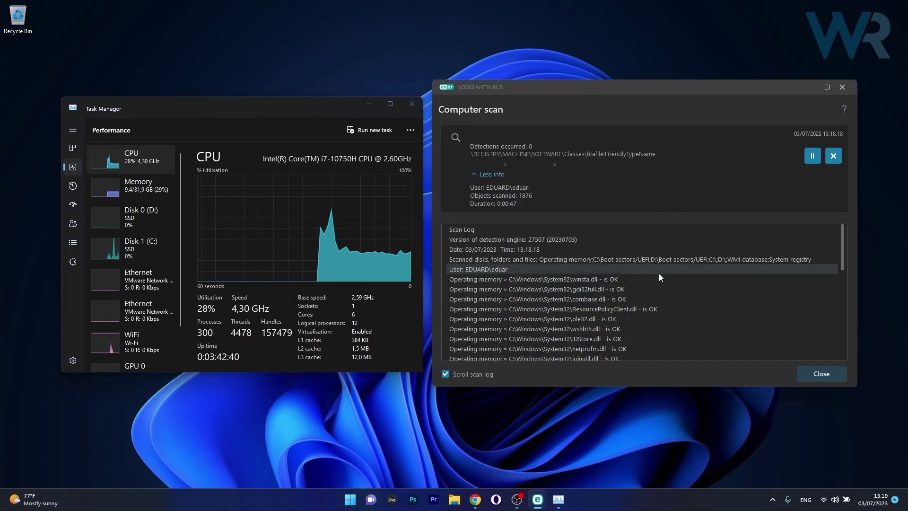
mouse_move(838, 244)
mouse_down()
mouse_move(842, 272)
mouse_move(775, 150)
mouse_up()
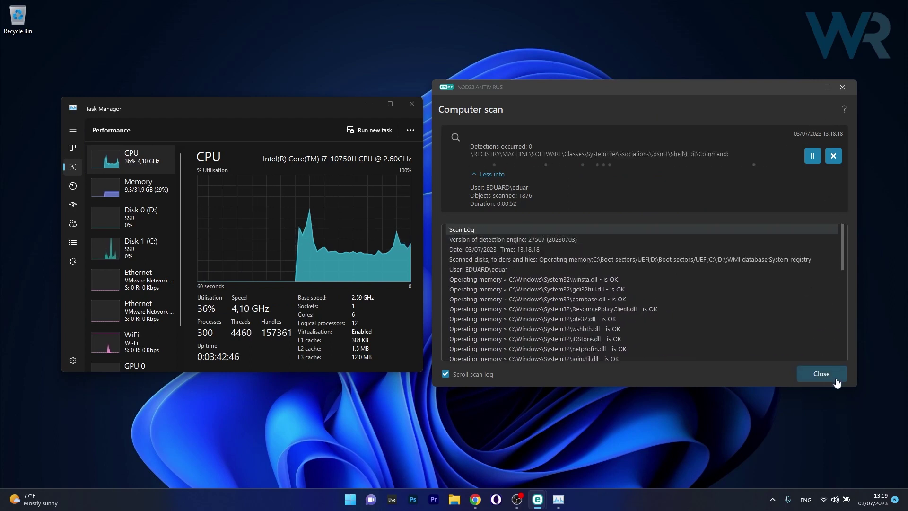
click(822, 374)
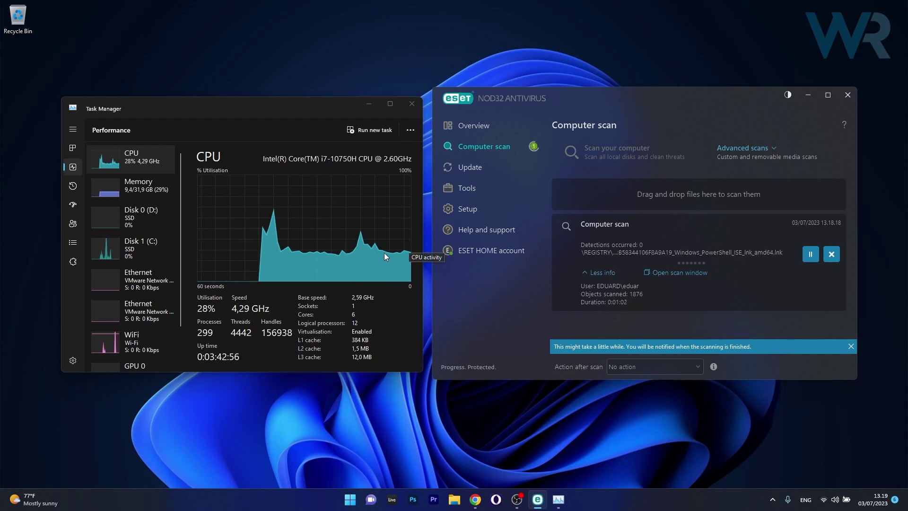
click(831, 254)
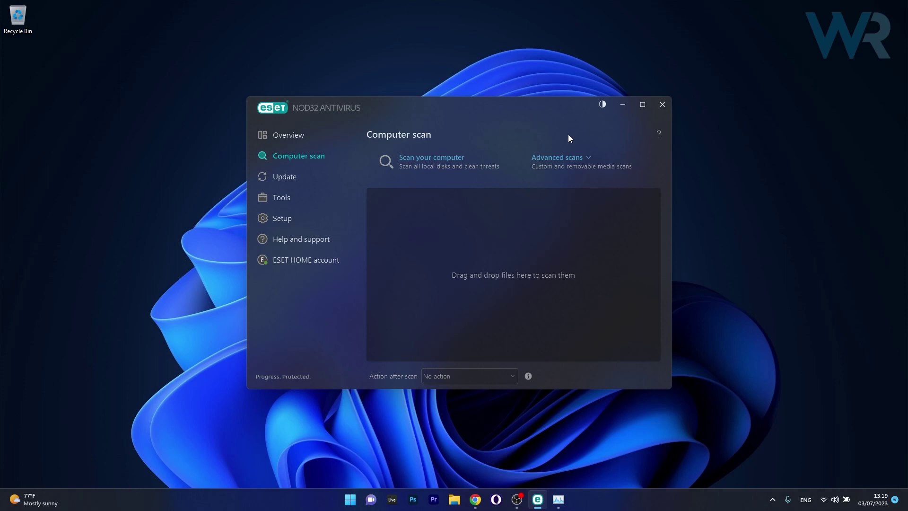
click(590, 159)
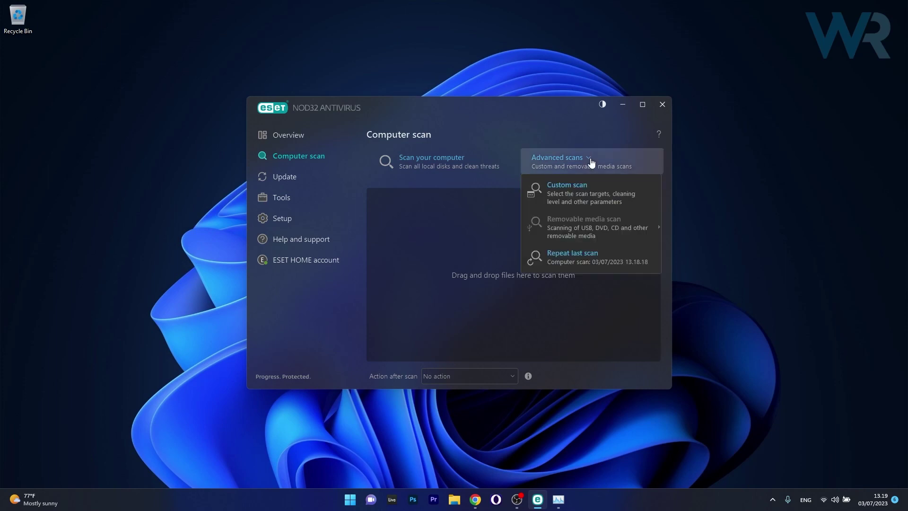
click(639, 198)
click(315, 232)
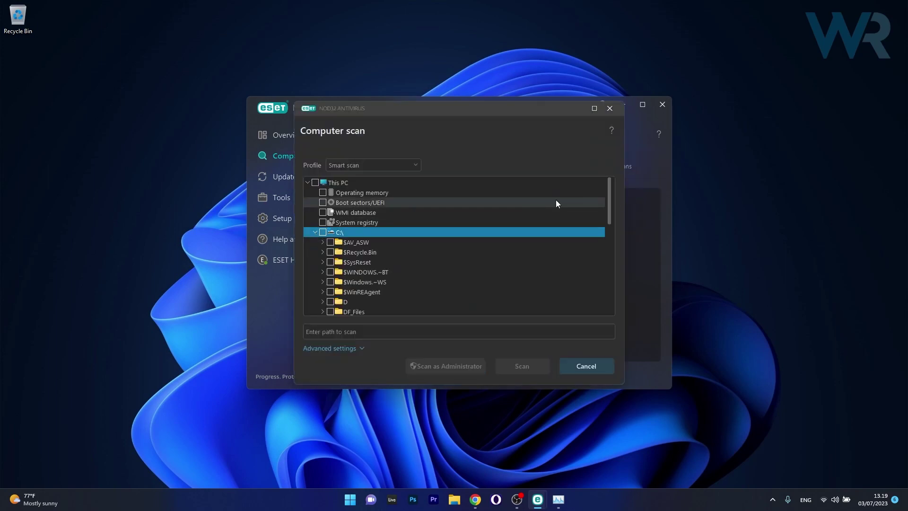
scroll(609, 205, down, 1)
scroll(604, 243, down, 3)
click(330, 272)
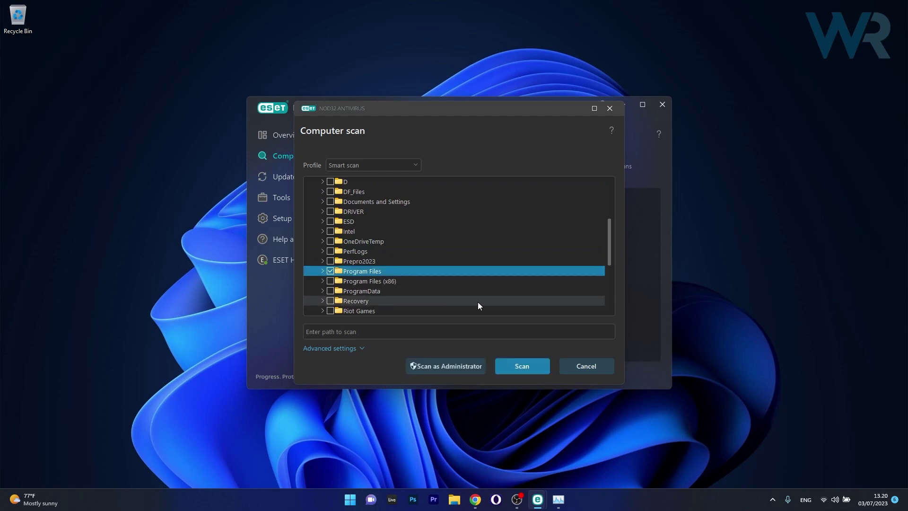
click(567, 366)
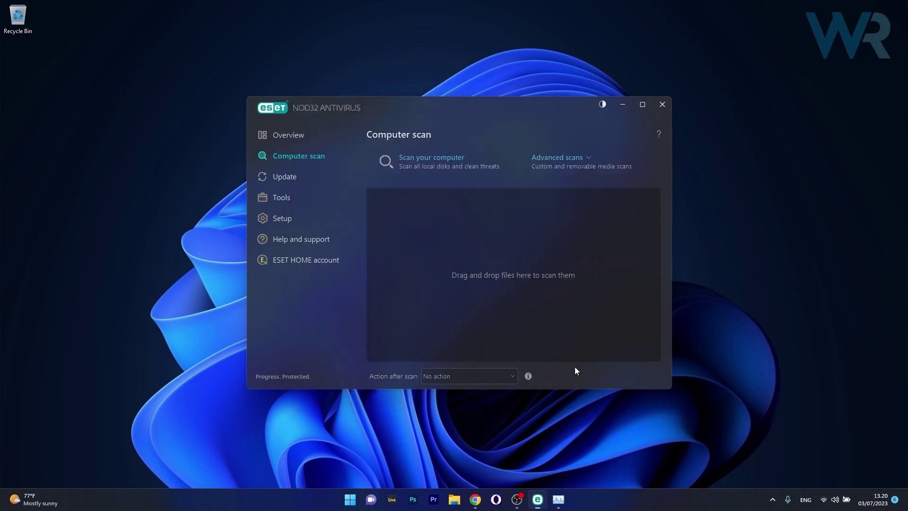
click(591, 165)
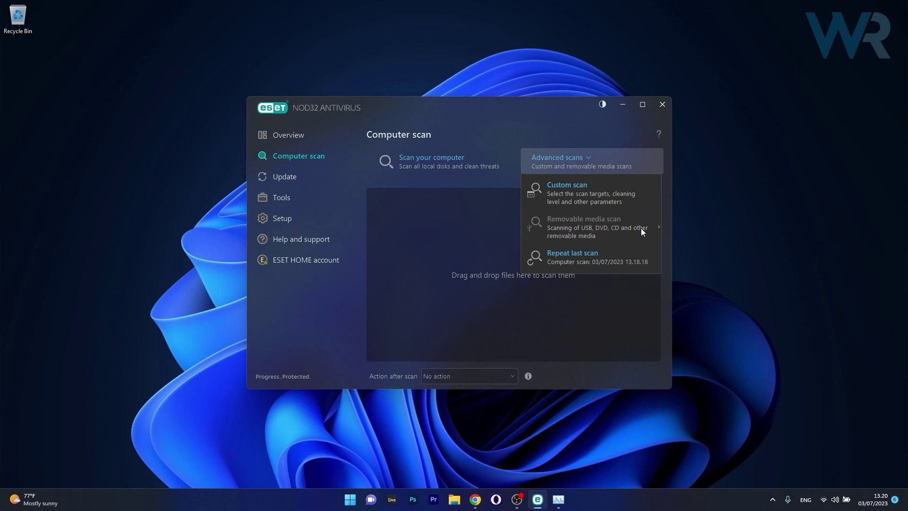
click(607, 262)
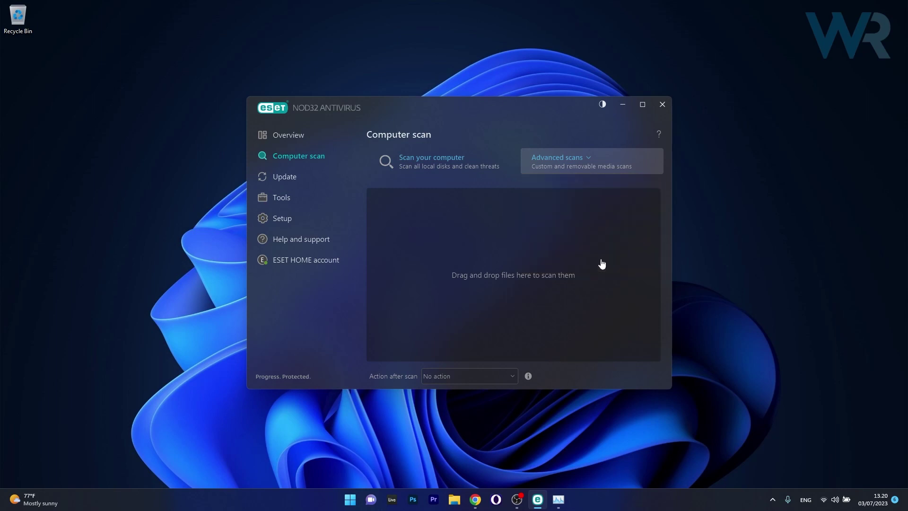
click(509, 380)
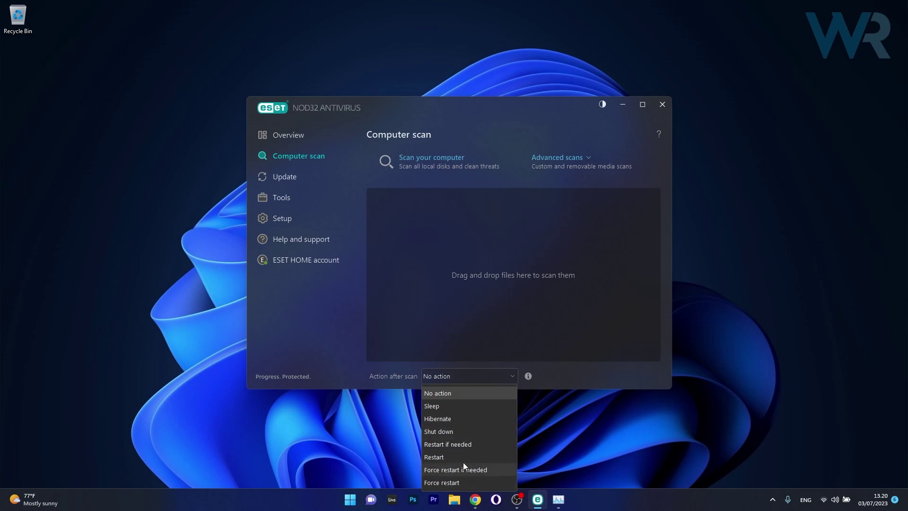
click(514, 376)
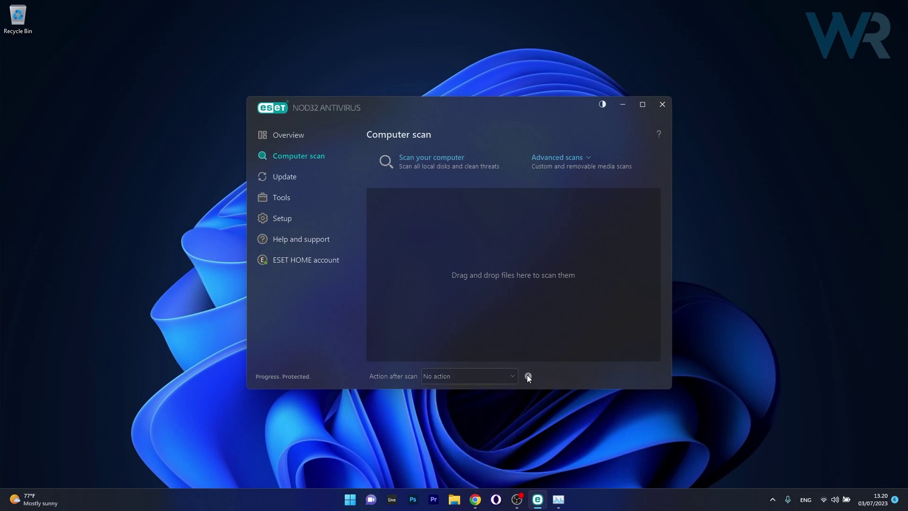
mouse_move(506, 104)
mouse_down()
mouse_move(507, 75)
mouse_move(500, 77)
mouse_up()
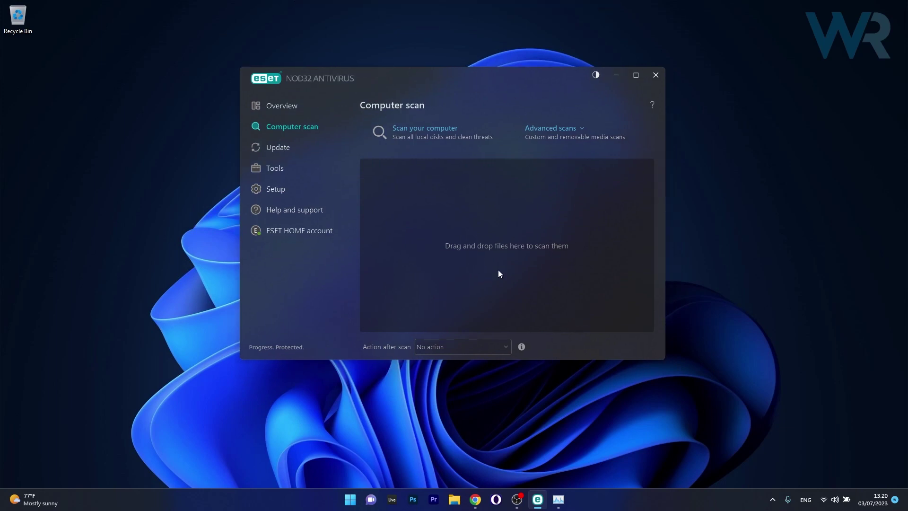
Check for updates, review and close the installed module versions list, then go to Tools
click(285, 147)
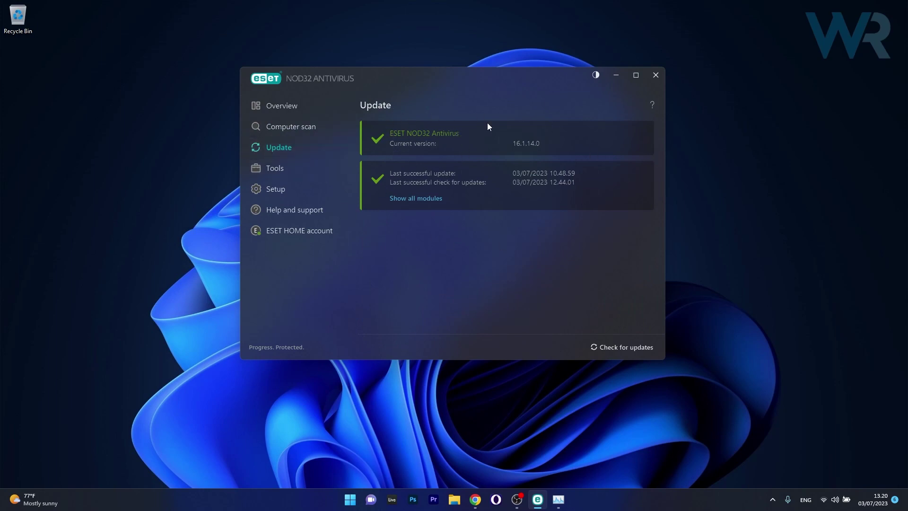
click(612, 348)
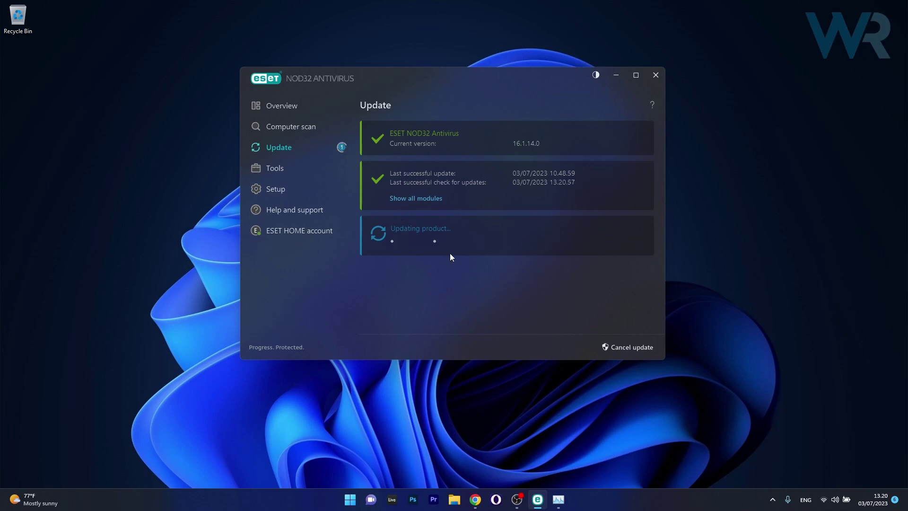
click(419, 199)
mouse_move(631, 170)
mouse_down()
mouse_move(626, 262)
mouse_move(643, 125)
mouse_up()
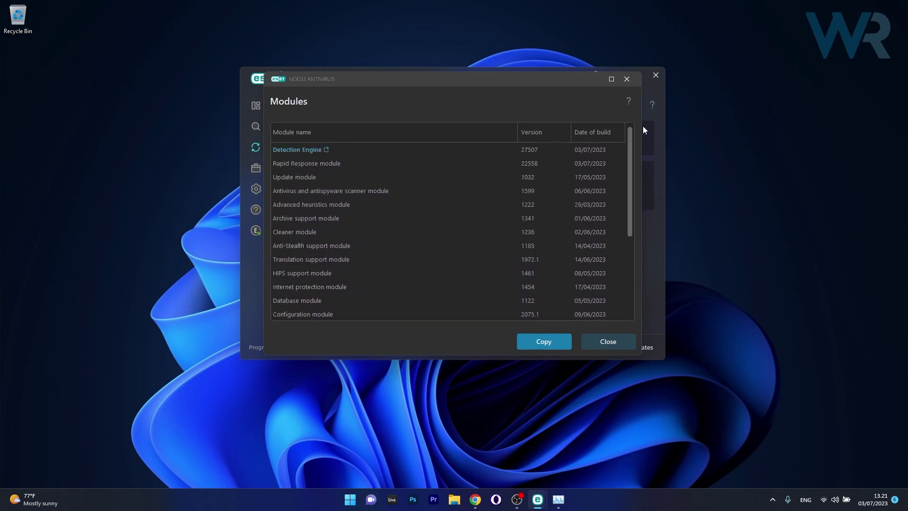
click(602, 336)
click(291, 171)
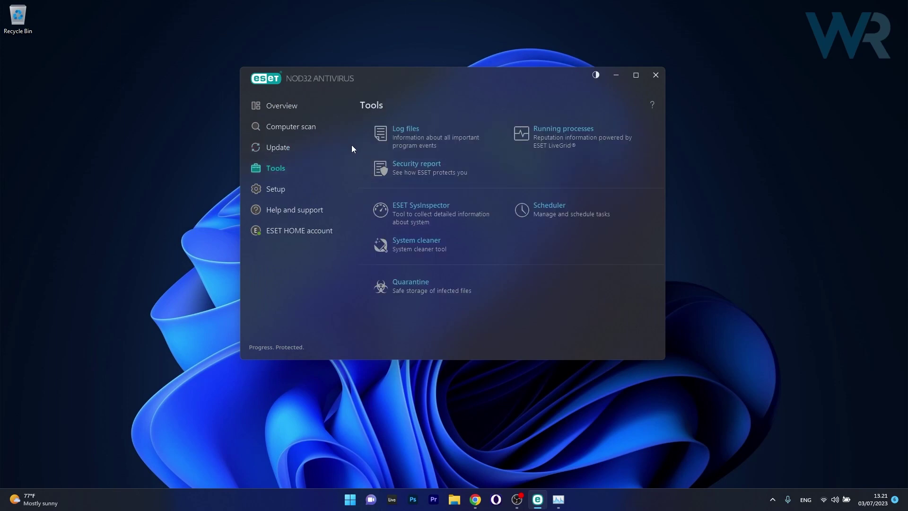
Review the detection log files with full paths, then the running processes list
click(391, 147)
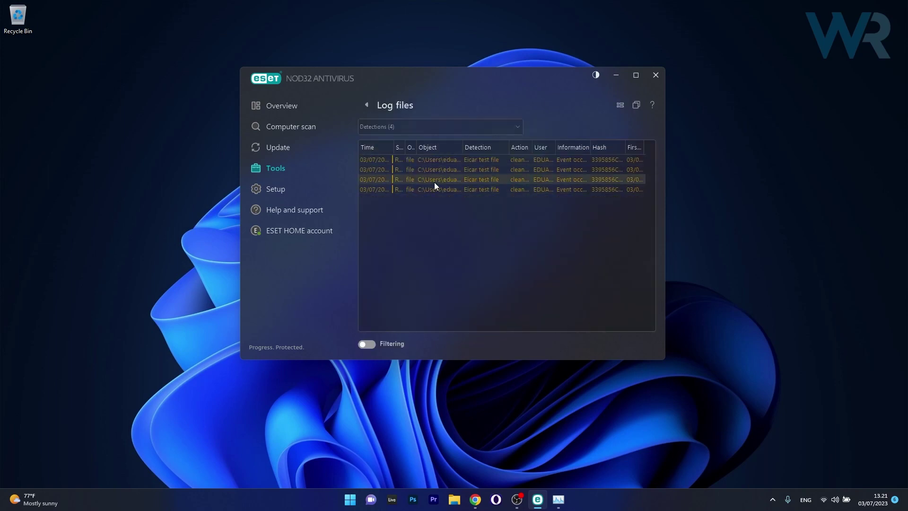
click(398, 160)
drag(462, 147, 504, 147)
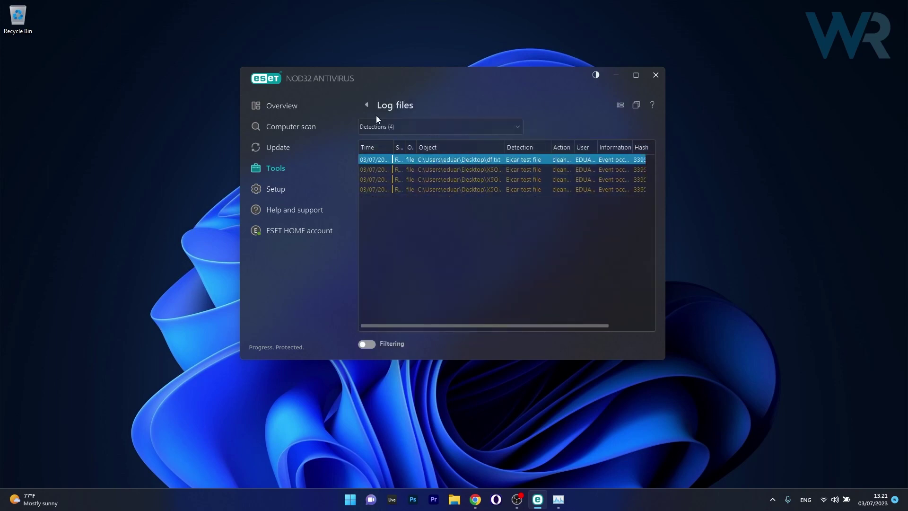
click(367, 106)
click(556, 143)
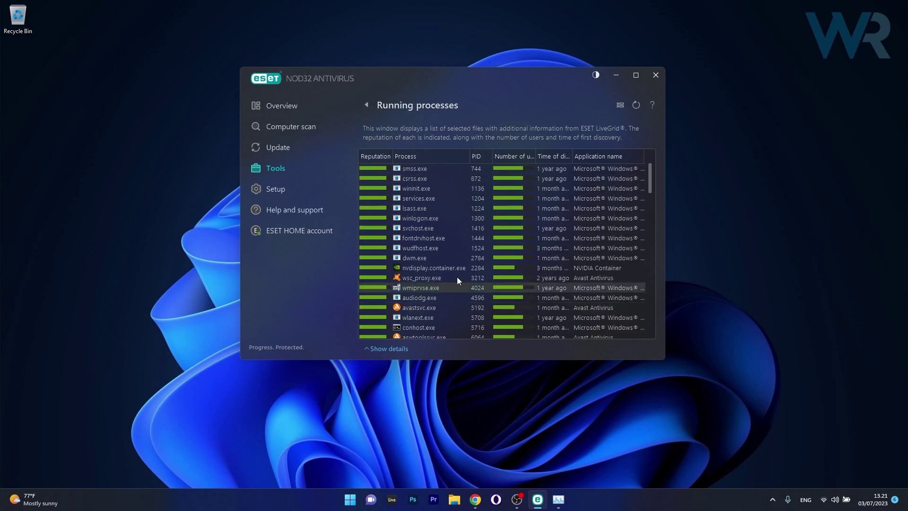
drag(649, 176, 649, 189)
click(368, 105)
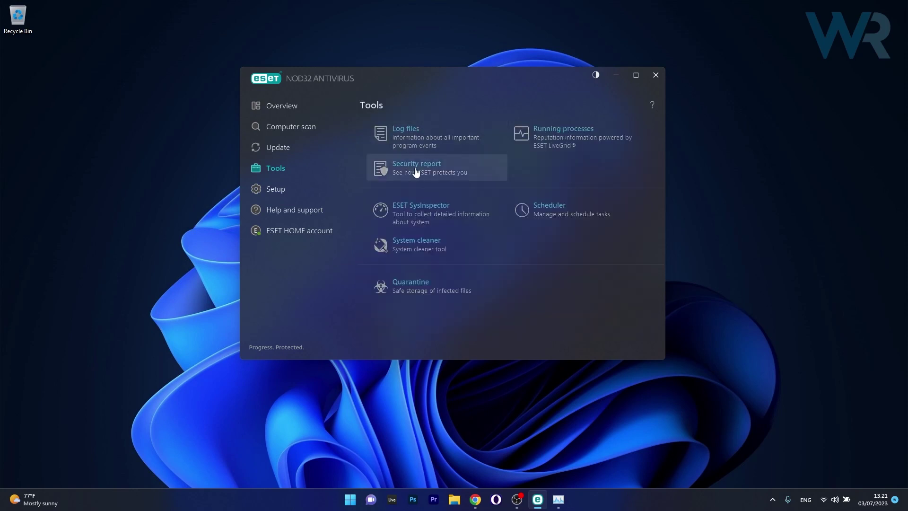
View the security report, then a SysInspector snapshot's network connections
click(417, 172)
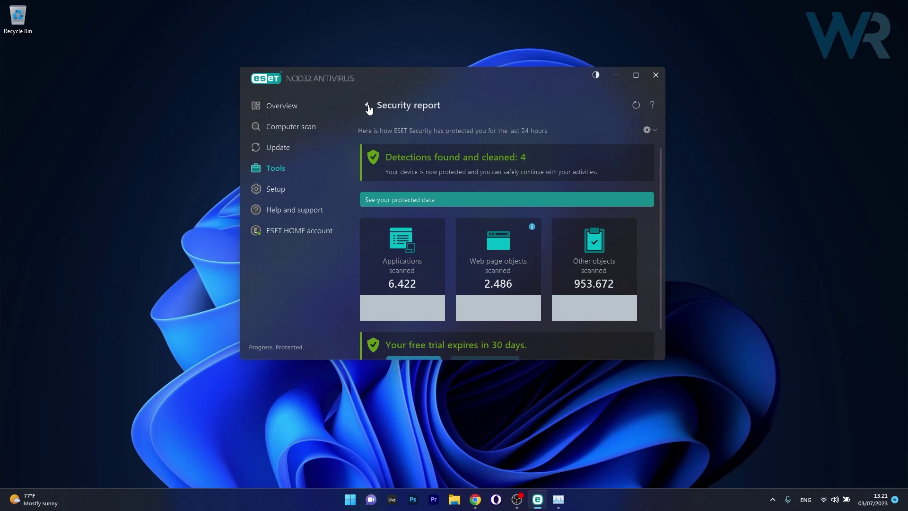
click(368, 105)
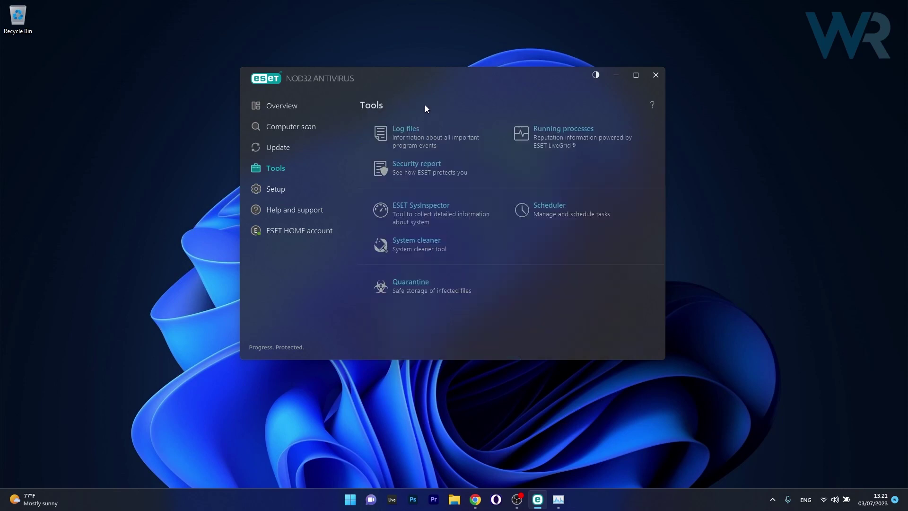
click(424, 206)
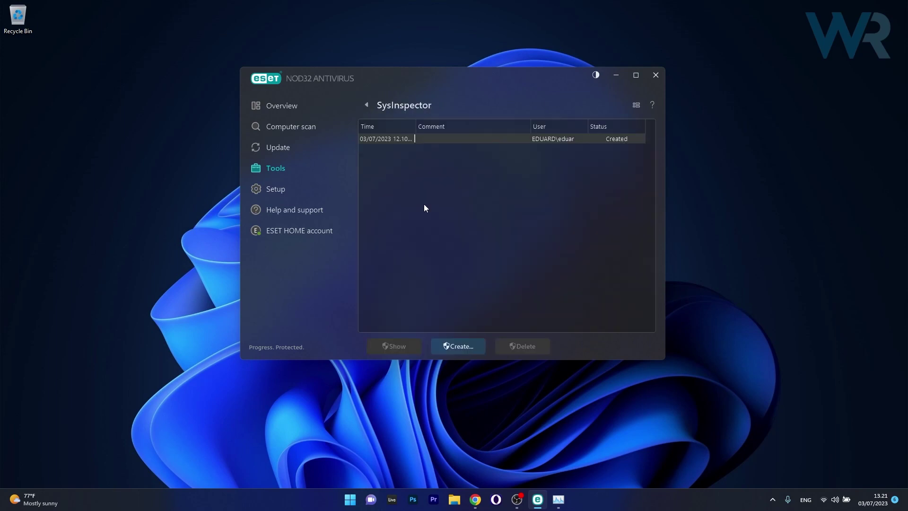
double_click(390, 139)
click(297, 132)
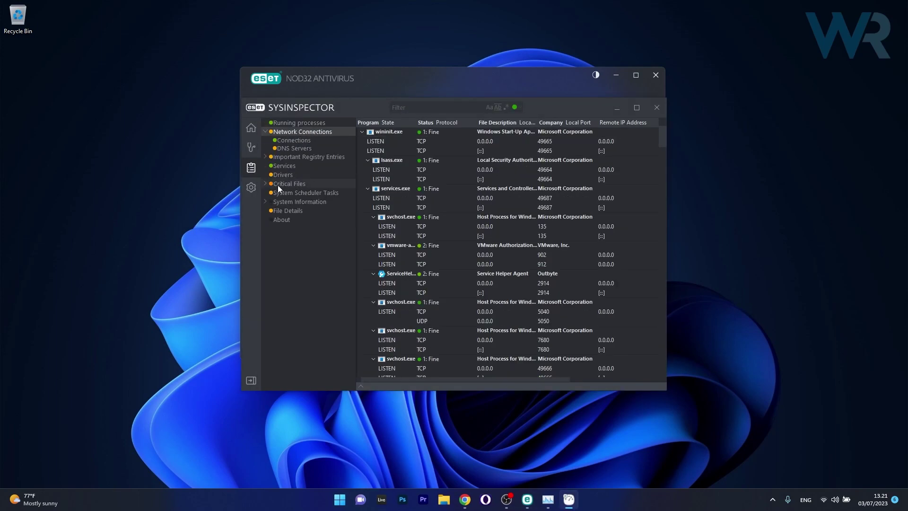
click(291, 201)
Open the Scheduler and start a new scheduled task, then cancel it
click(556, 215)
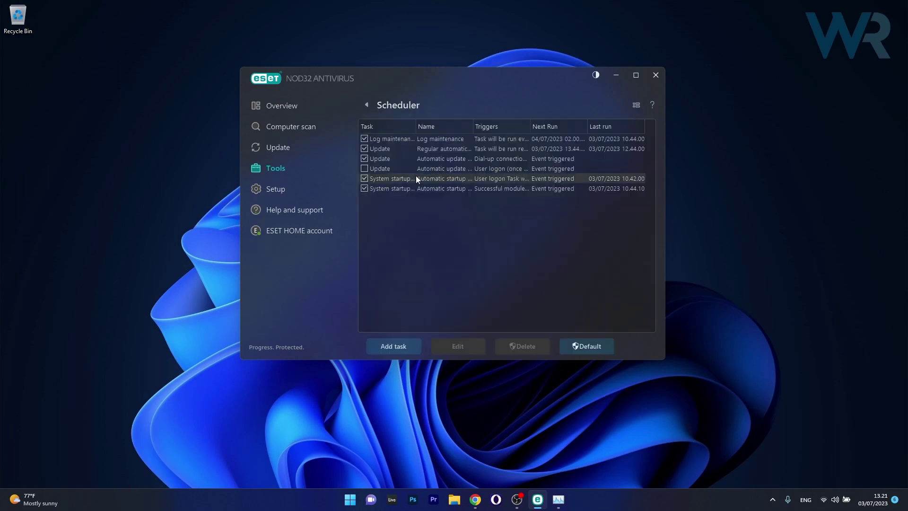
click(393, 346)
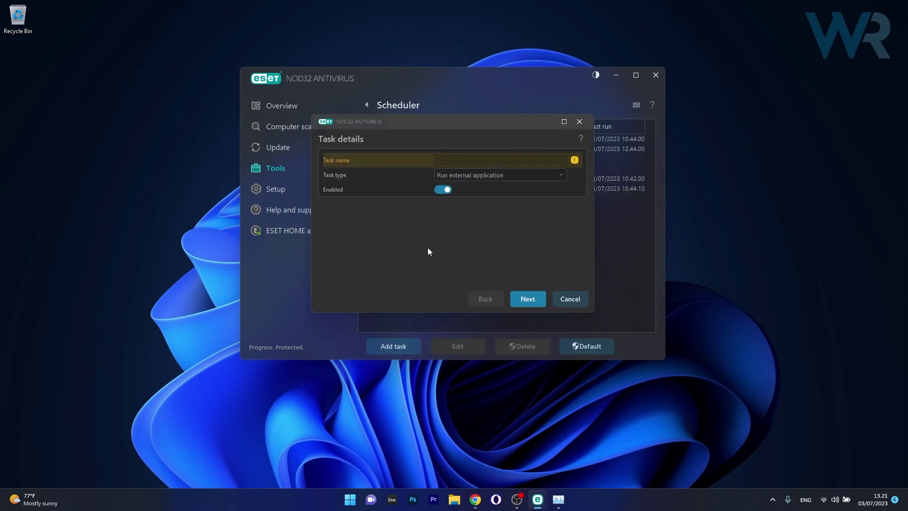
click(579, 121)
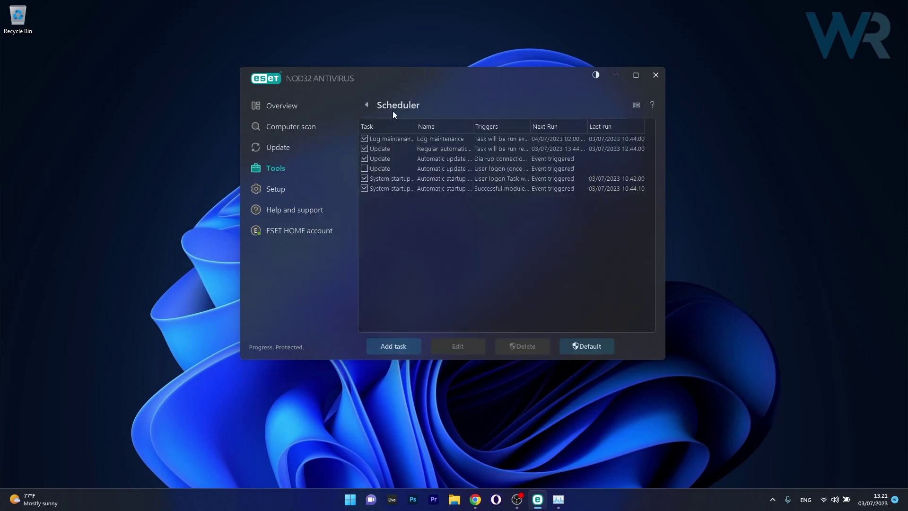
click(367, 106)
Inspect System cleaner details, then open Quarantine and widen its Reason column
click(457, 255)
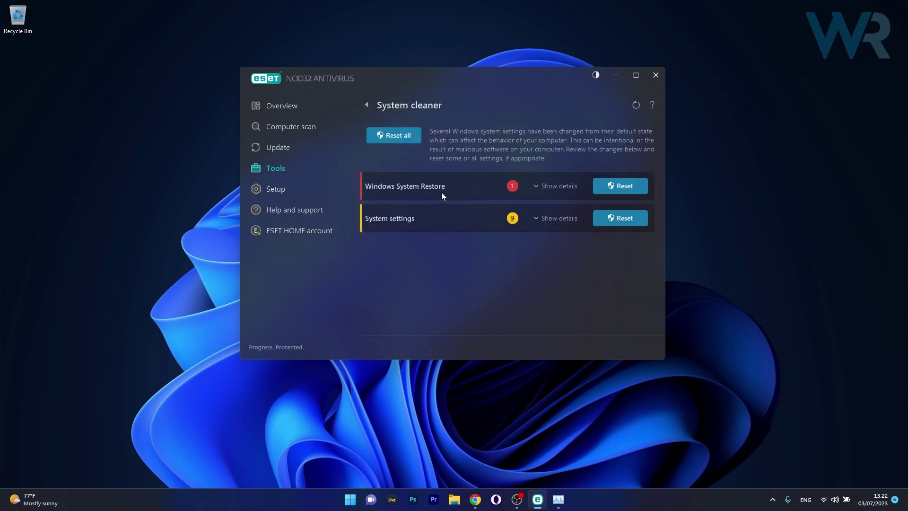
click(537, 220)
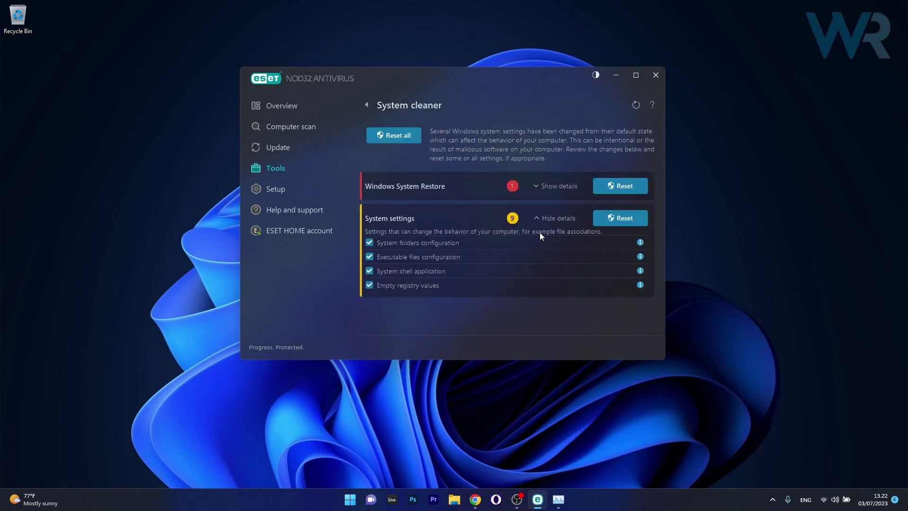
click(555, 186)
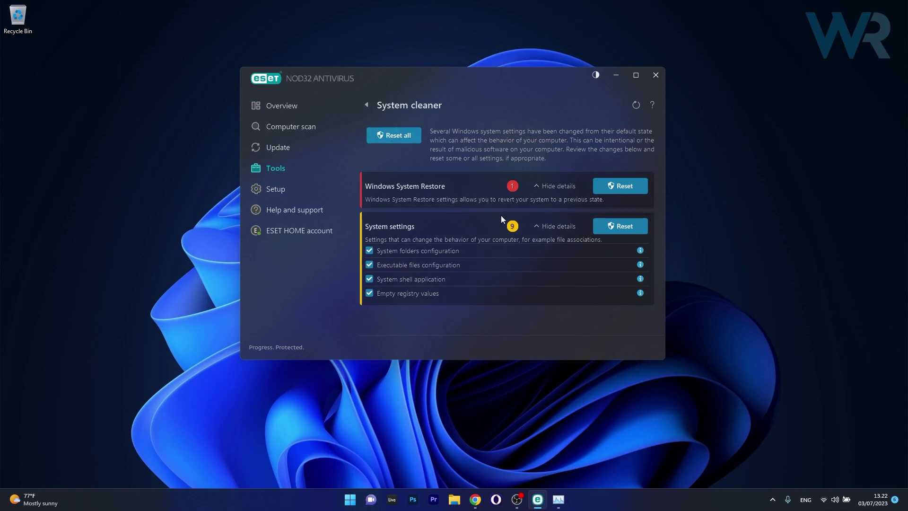
click(367, 106)
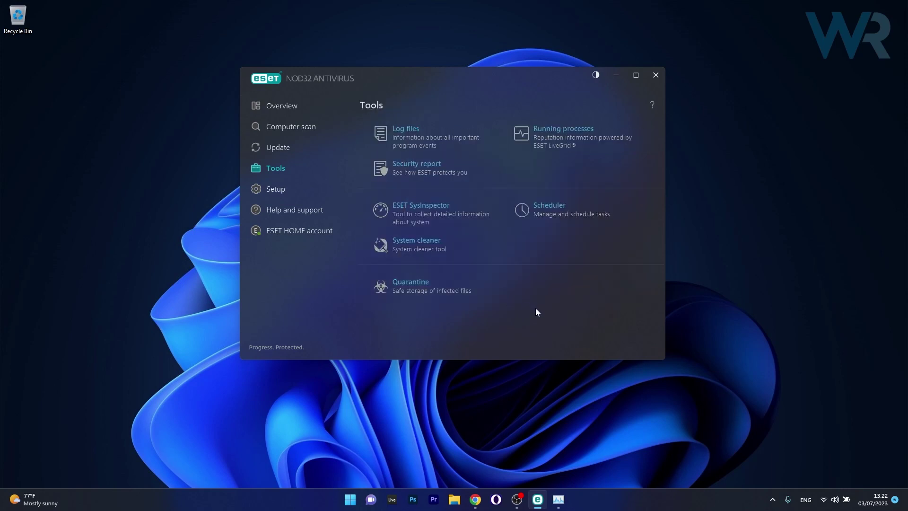
click(493, 286)
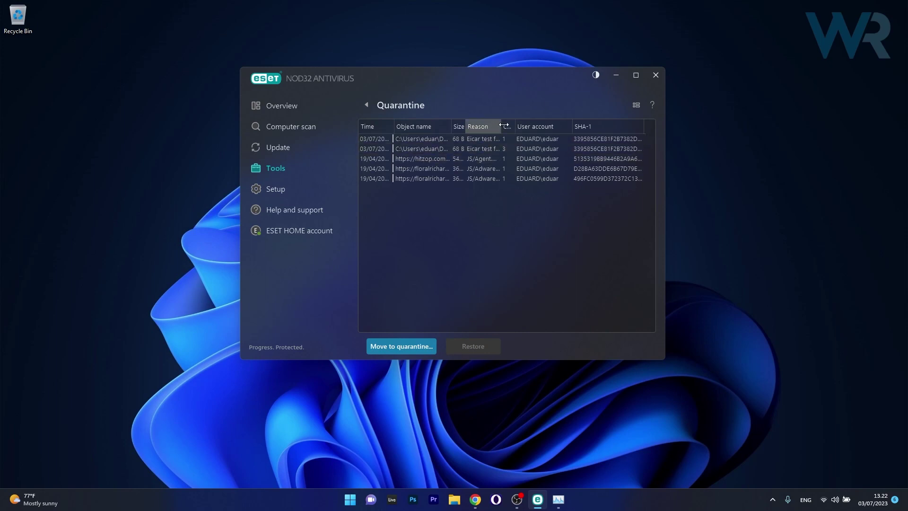
drag(505, 126, 491, 133)
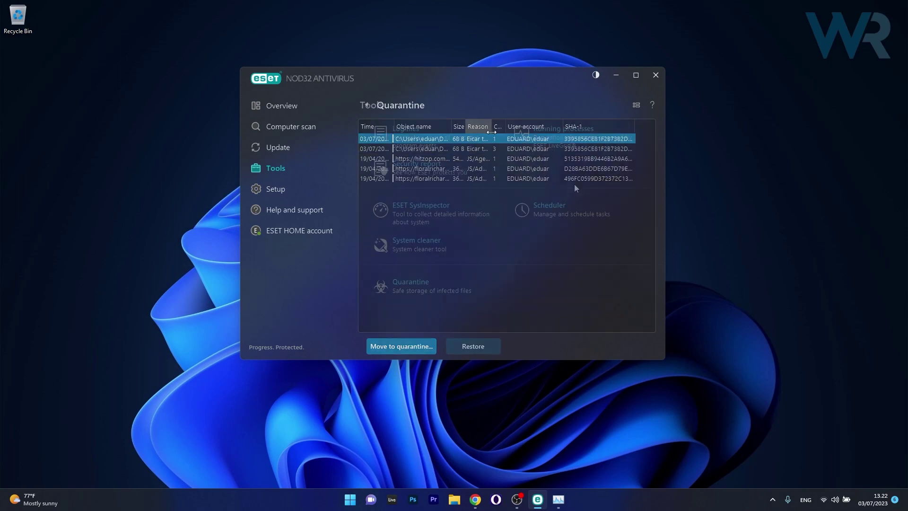
View the Computer protection settings under Setup, then Internet protection
click(314, 190)
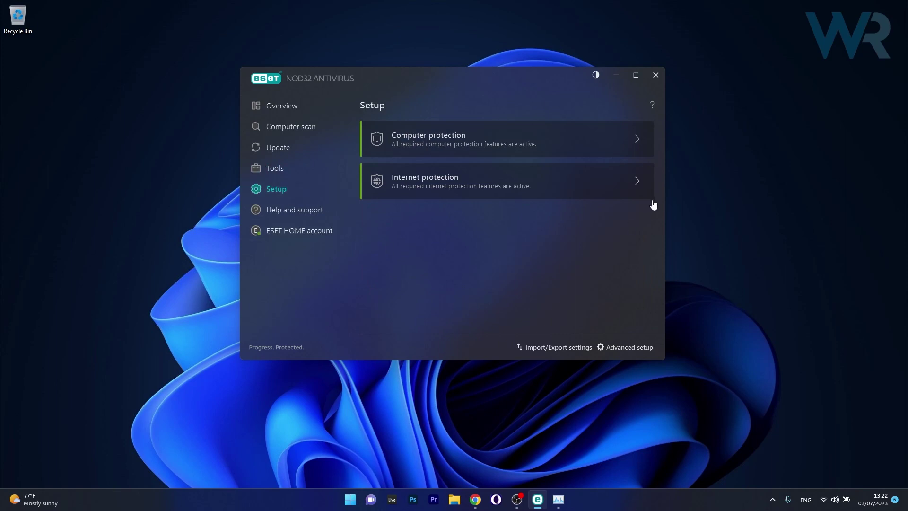
click(592, 142)
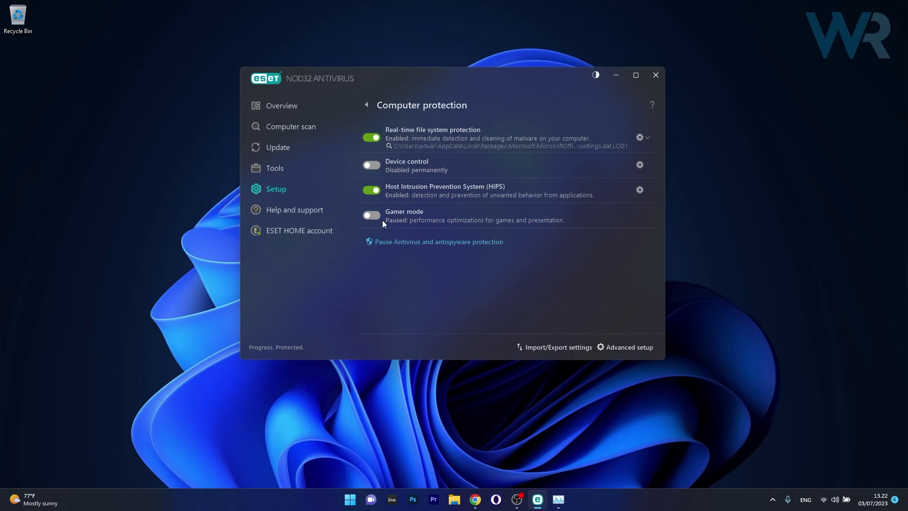
click(366, 104)
click(448, 182)
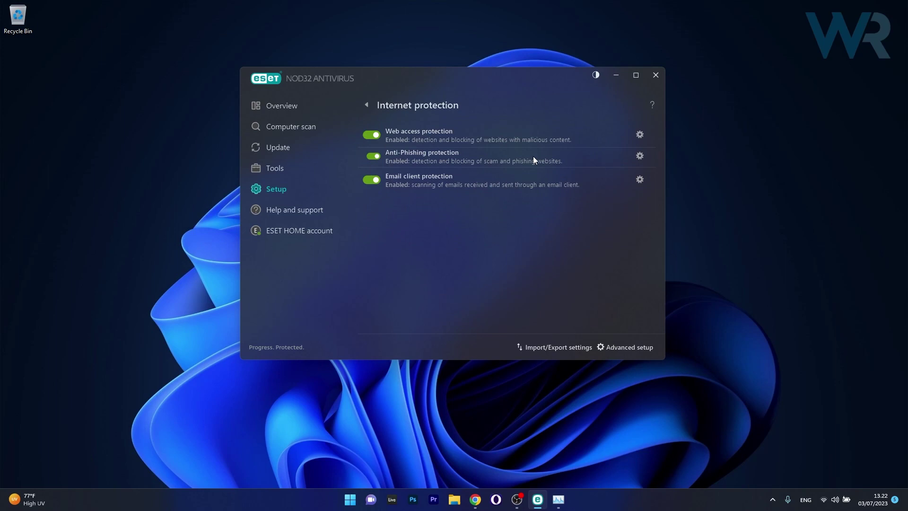
Browse Advanced setup's anti-phishing, device control, update and colour mode settings, closing without changes
click(639, 156)
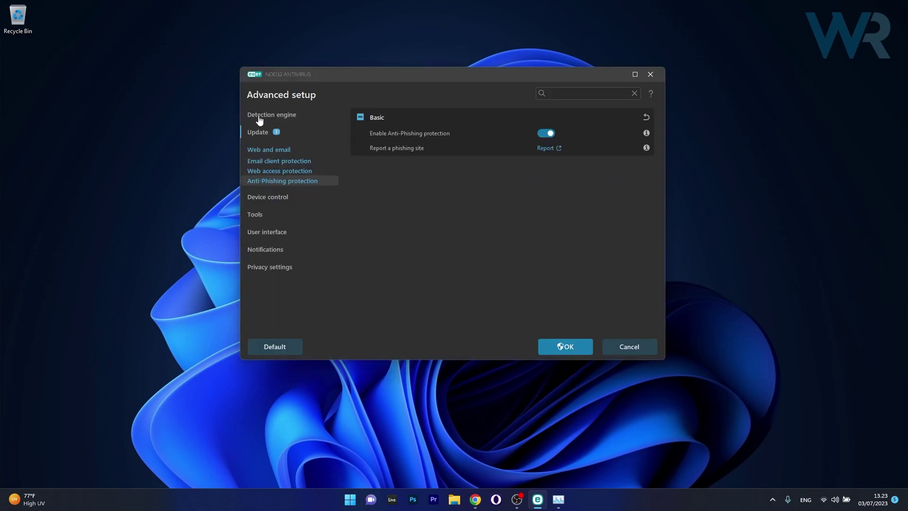
click(625, 347)
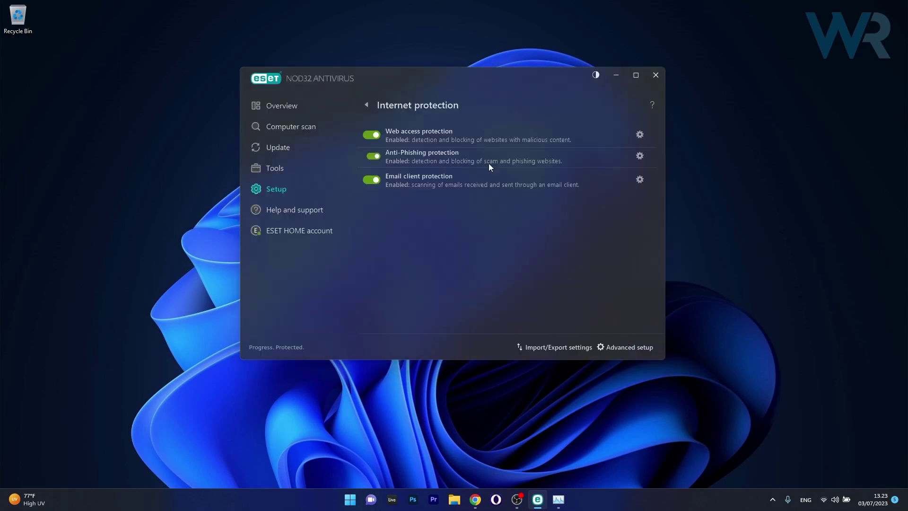
click(624, 348)
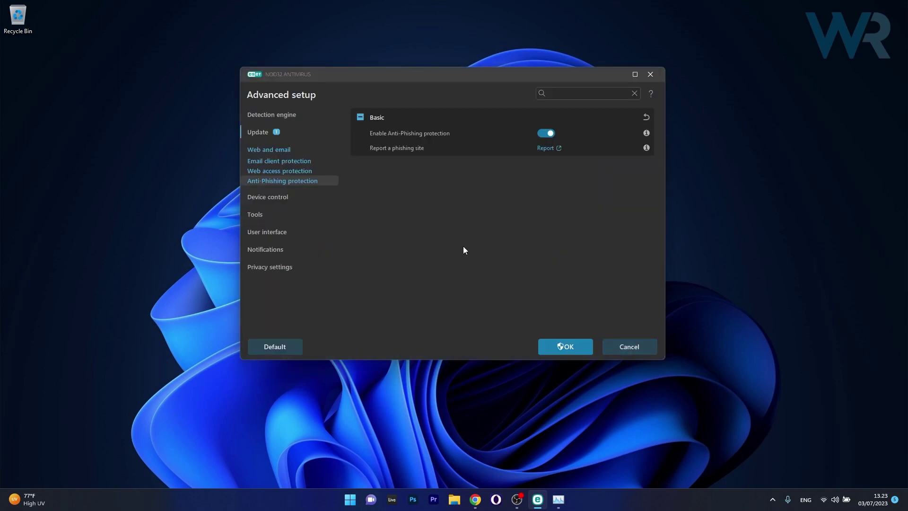
click(269, 197)
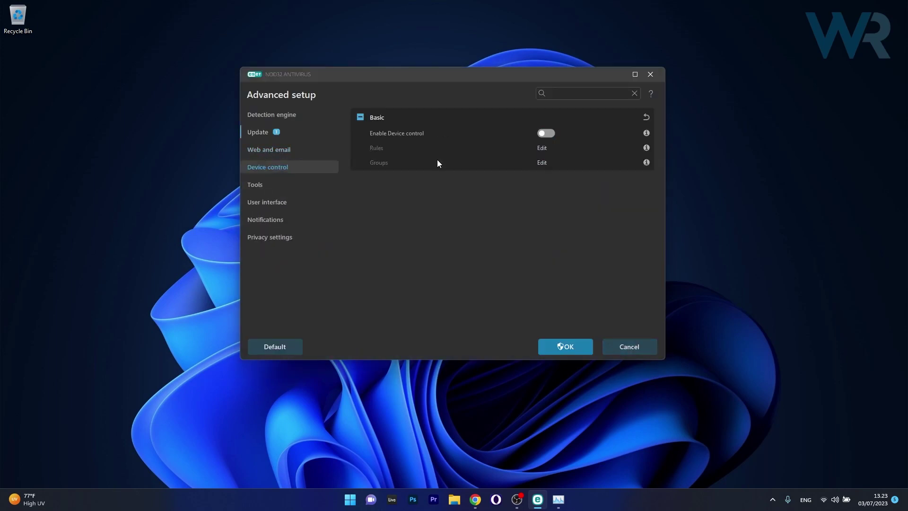
click(267, 133)
click(267, 202)
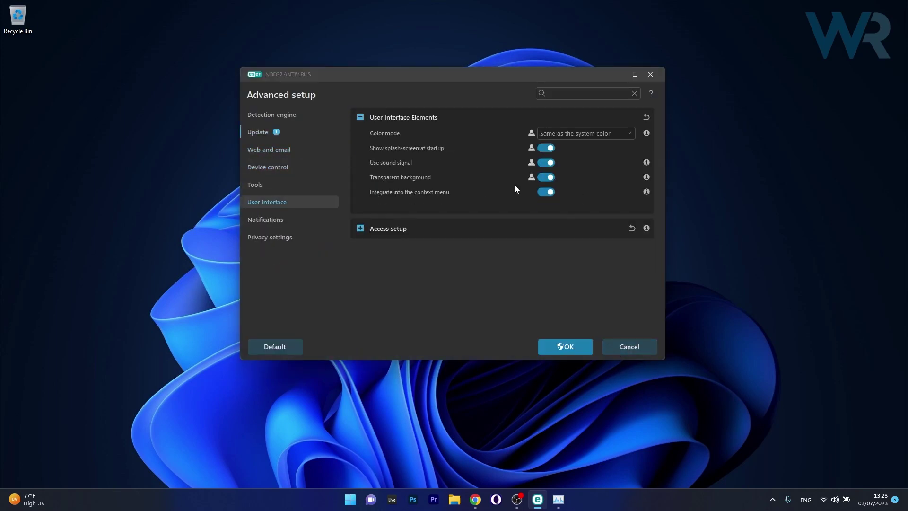
click(612, 133)
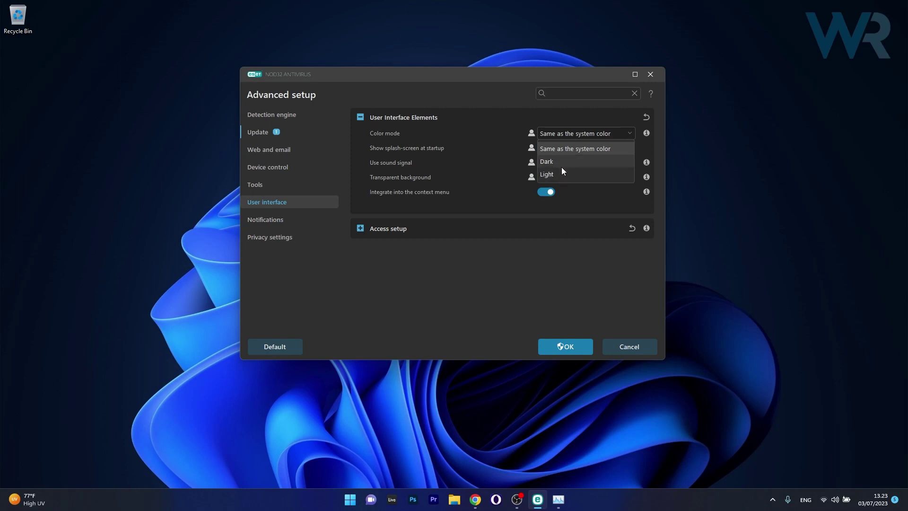
click(543, 253)
click(620, 351)
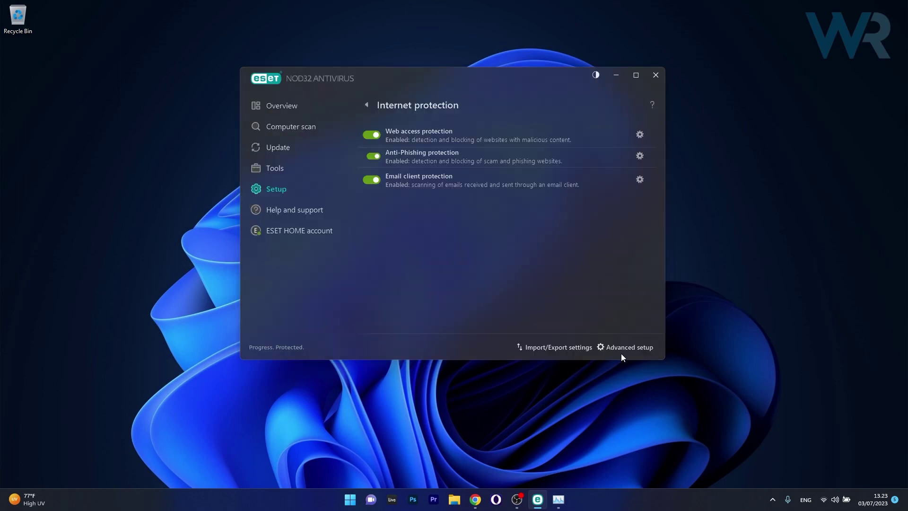
View the technical support request page under Help and support, then return to Overview
click(290, 209)
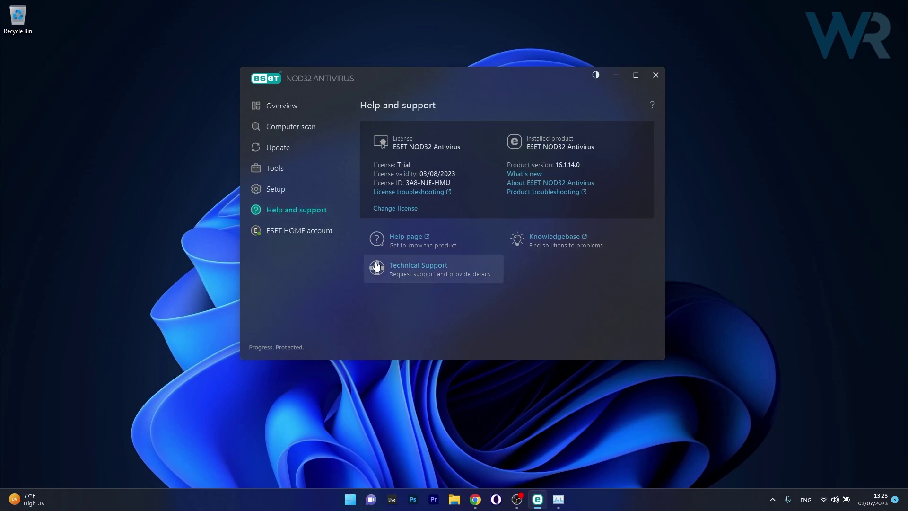
click(402, 270)
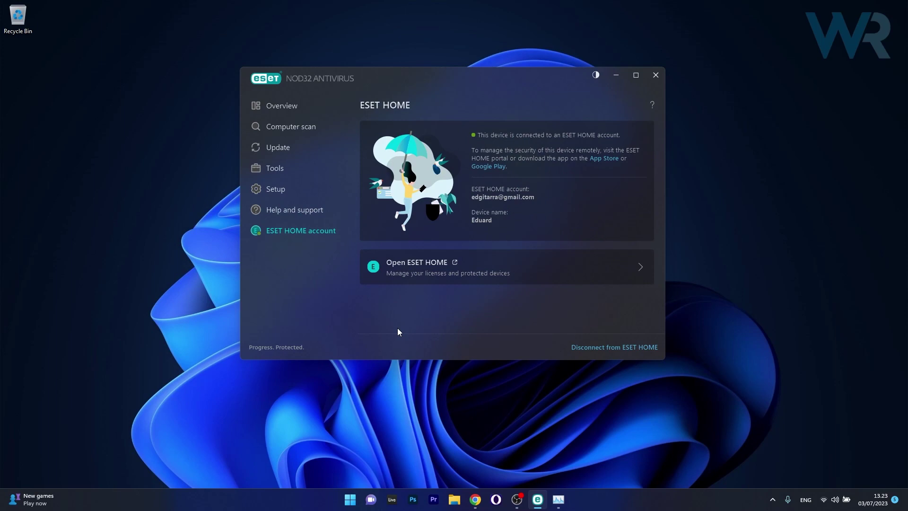
click(270, 105)
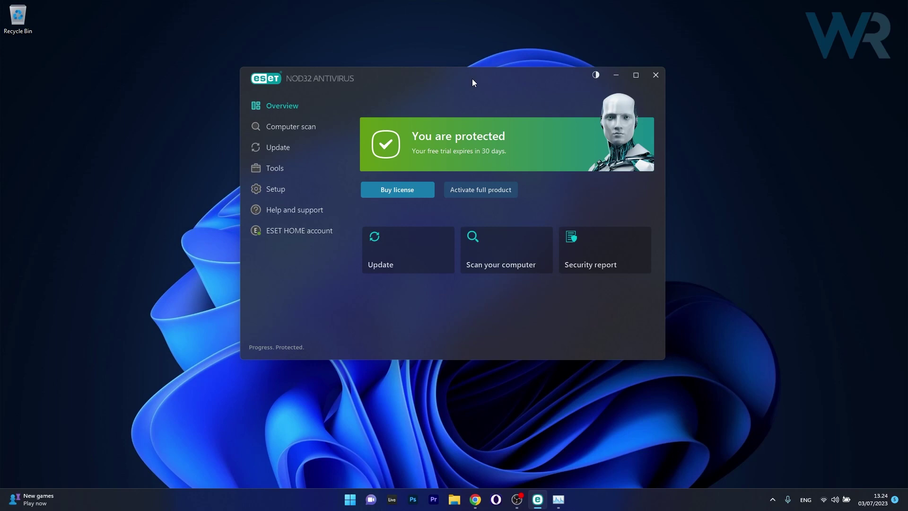
Minimize ESET, select the EICAR string on the Online Help Antivirus test page, then search for Notepad
click(613, 77)
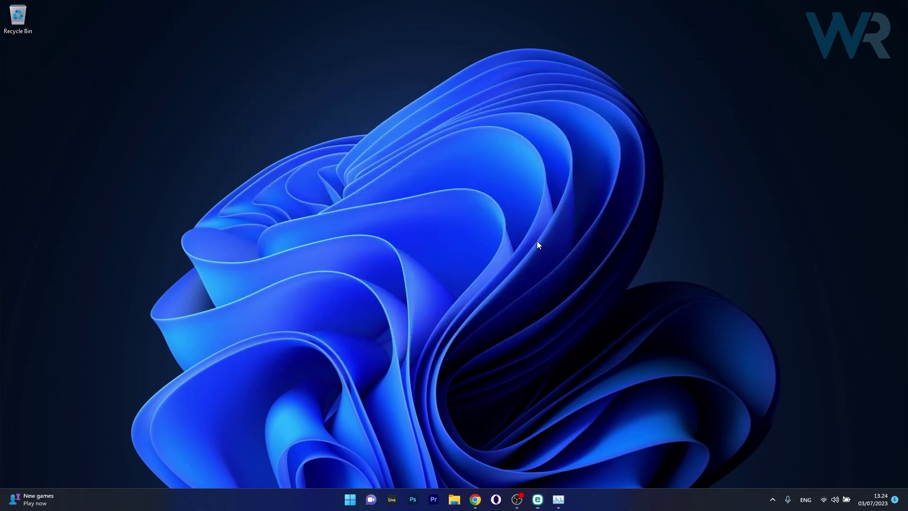
click(476, 499)
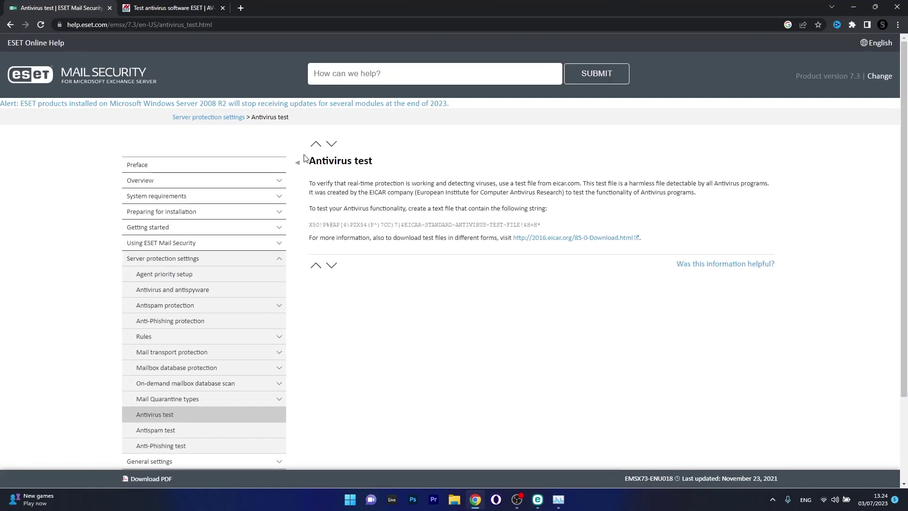
drag(306, 158, 423, 160)
click(422, 159)
drag(541, 225, 313, 215)
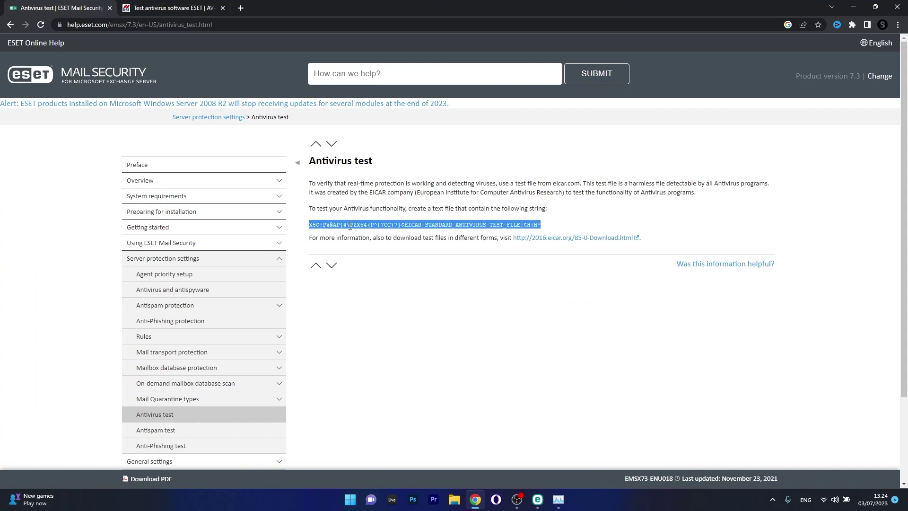
key(super)
text(notepad)
Launch Notepad, paste the EICAR test string and save it as a file
key(Return)
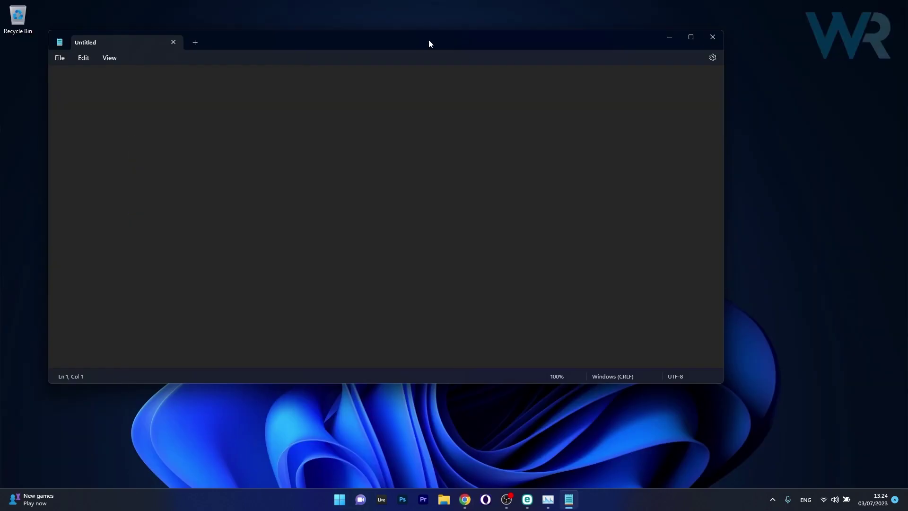
drag(428, 39, 472, 53)
text(X5O!P%@AP[4\PZX54(P^)7CC)7}$EICAR-STANDARD-ANTIVIRUS-TEST-FILE!$H+H*)
click(99, 75)
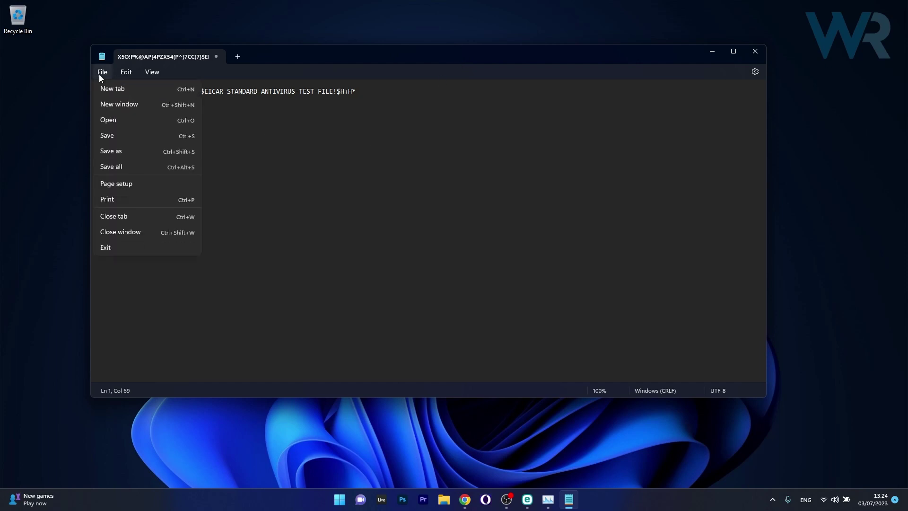
click(124, 151)
click(472, 287)
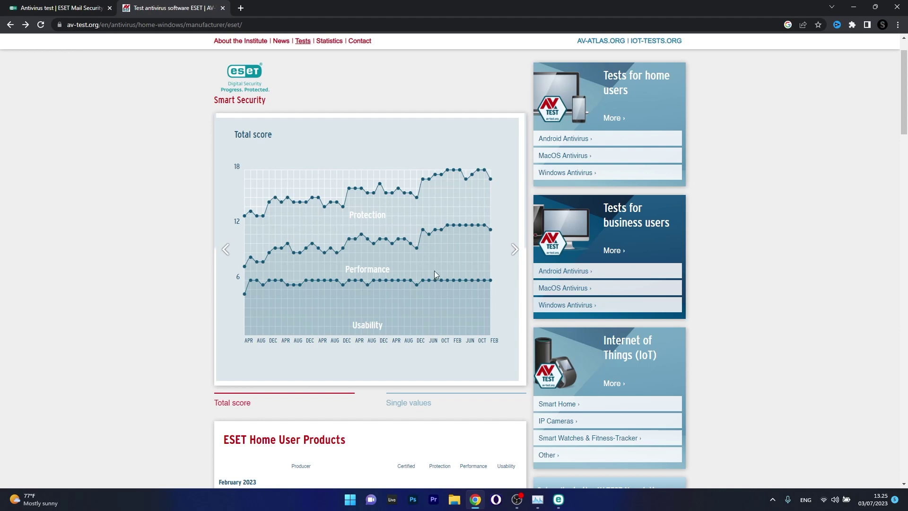
scroll(435, 270, down, 2)
scroll(435, 264, up, 1)
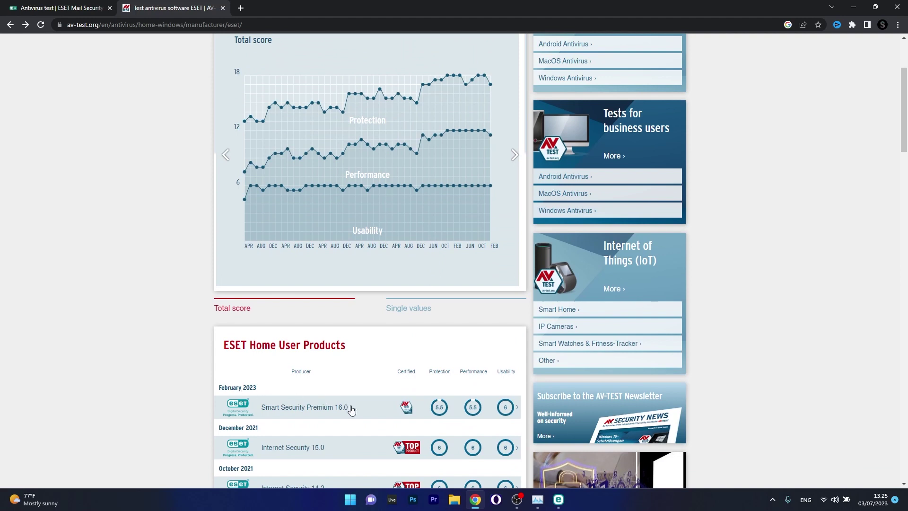
Open the Smart Security Premium 16.0 report, go back, and show the Single values charts
click(380, 410)
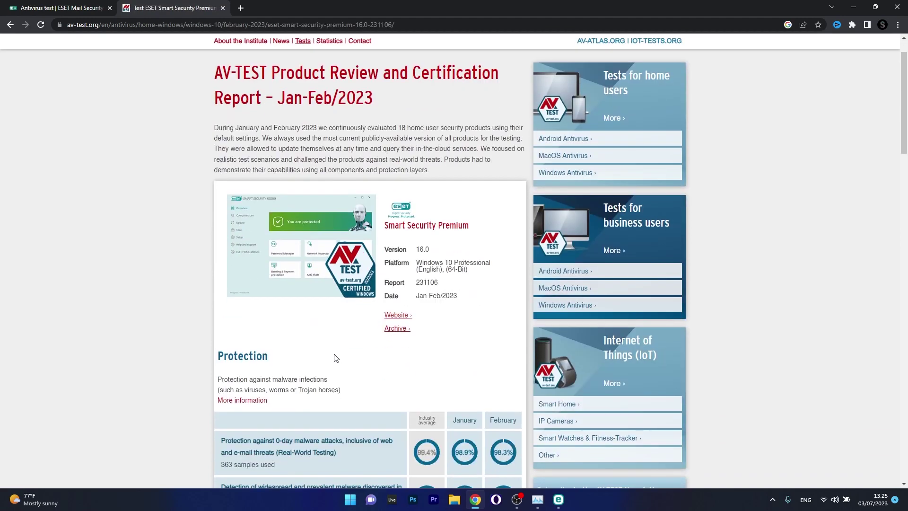
scroll(337, 355, down, 3)
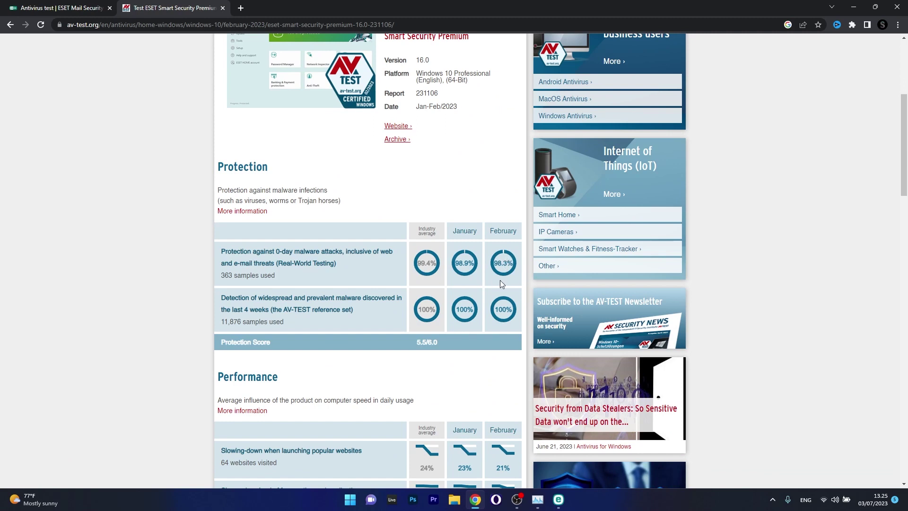
drag(906, 169, 907, 207)
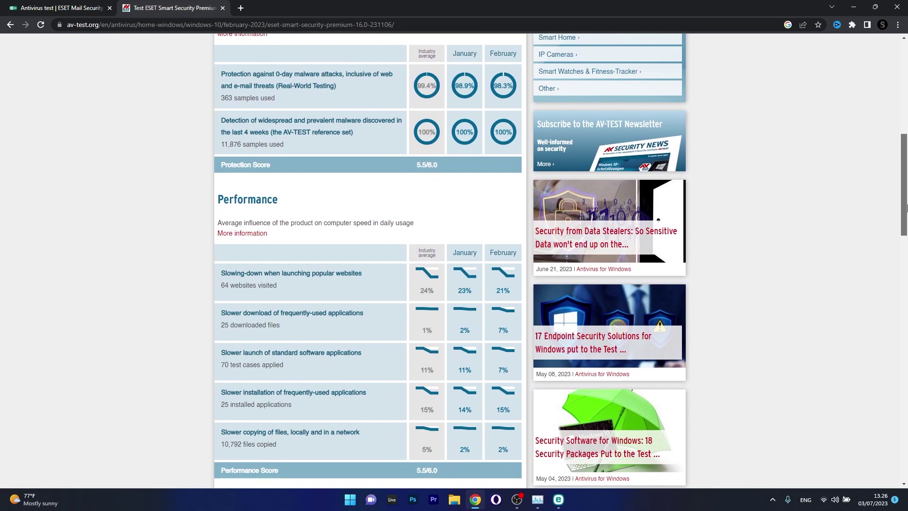
key(alt+Left)
click(514, 250)
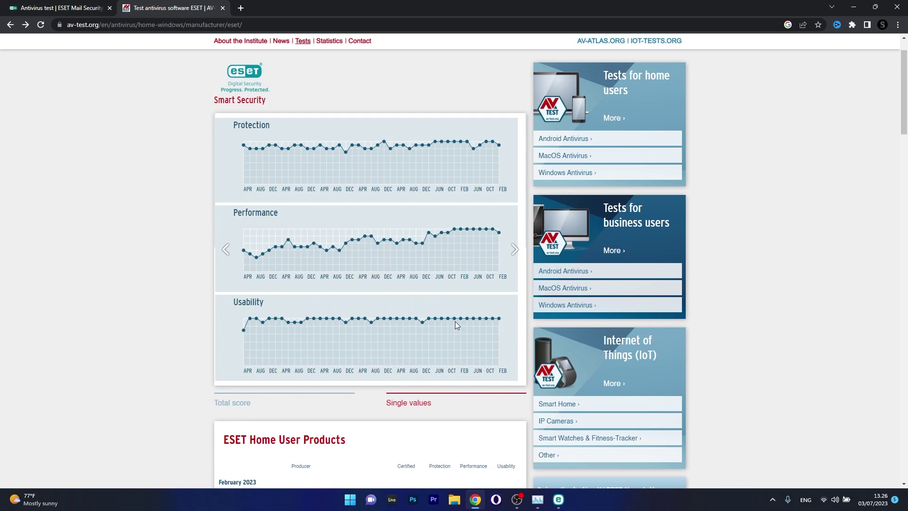
scroll(412, 200, down, 1)
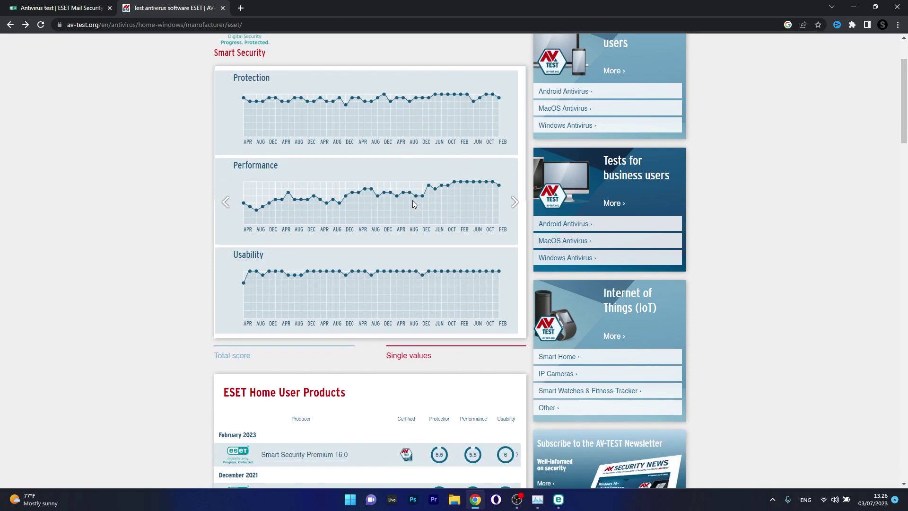
scroll(412, 201, down, 1)
scroll(413, 200, up, 2)
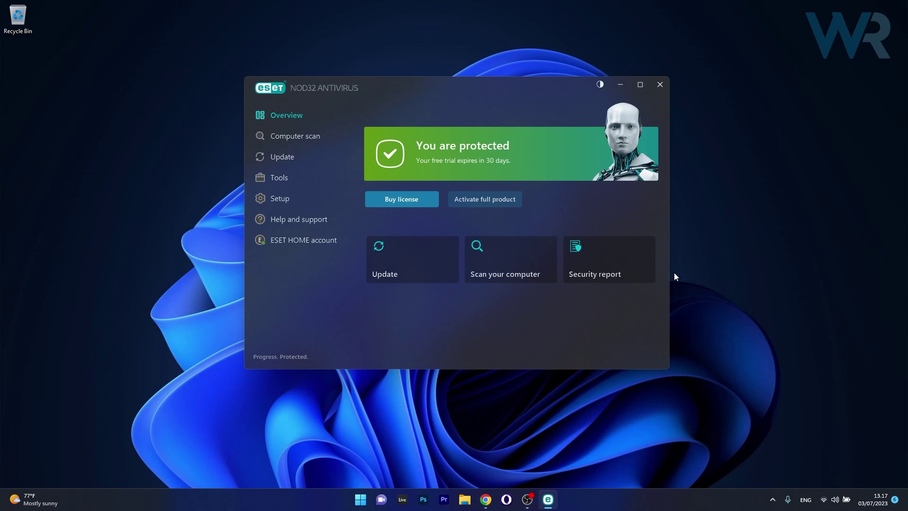
click(603, 266)
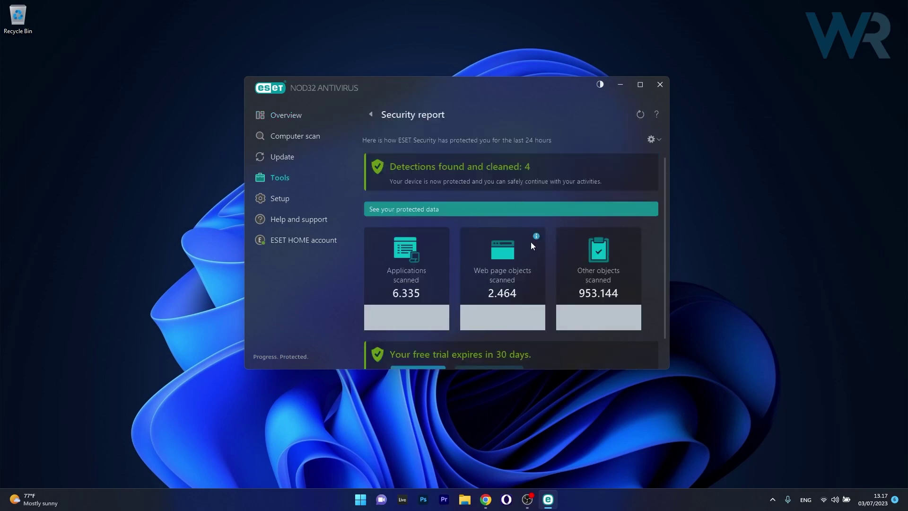
click(370, 116)
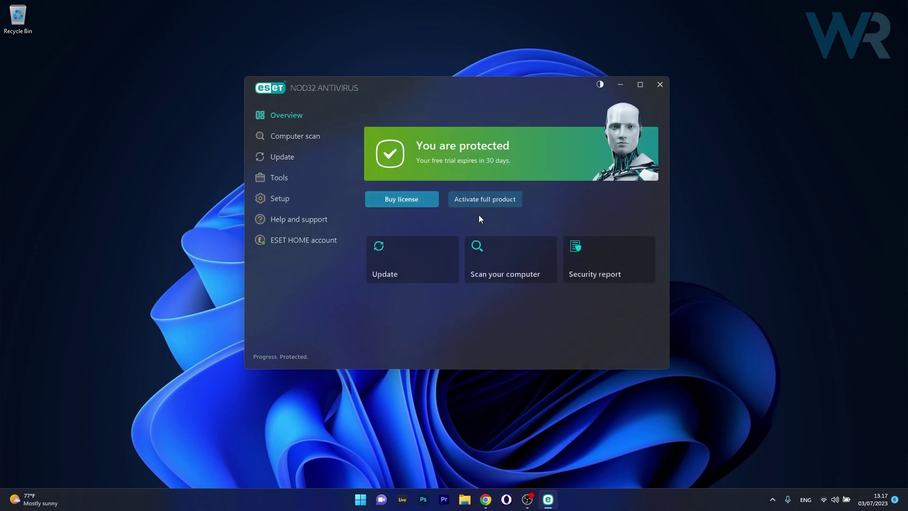
click(501, 258)
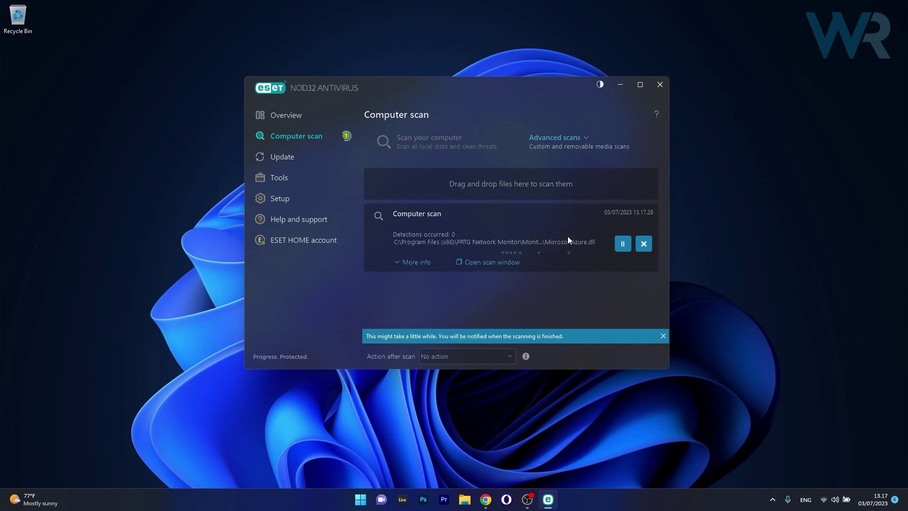
click(644, 244)
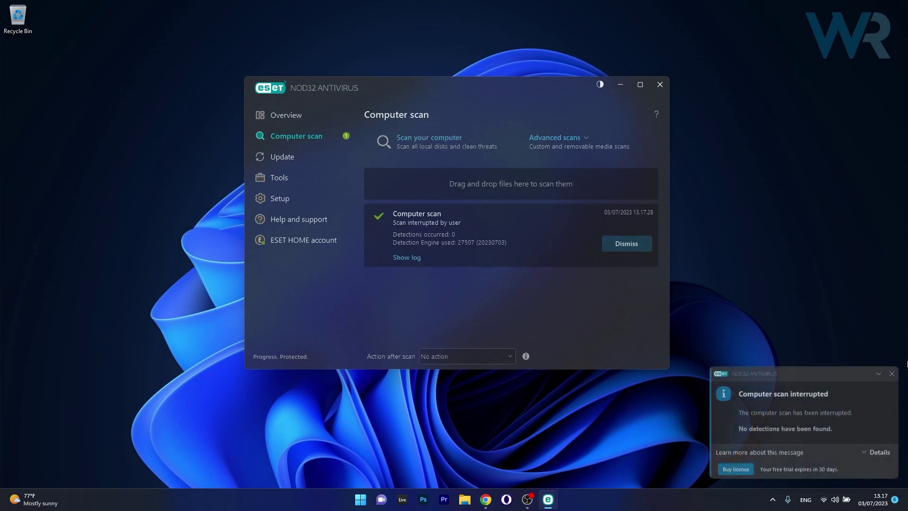
click(892, 374)
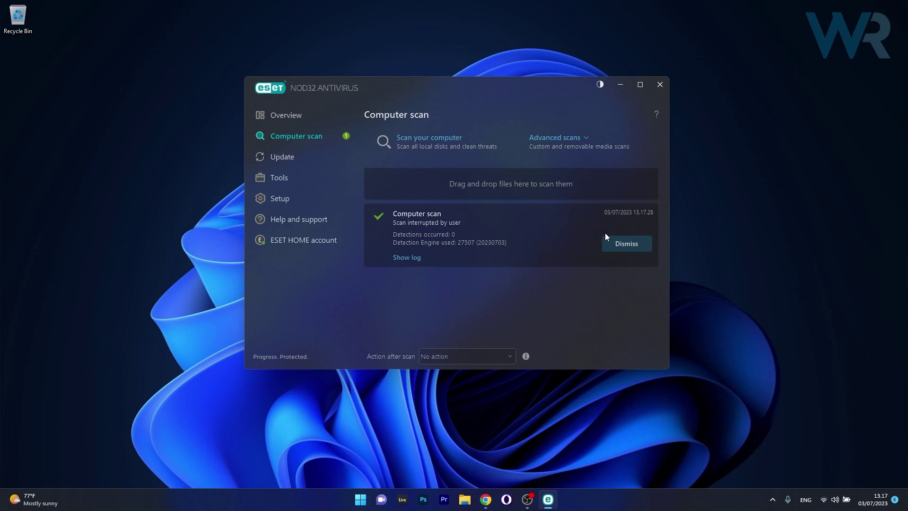
click(639, 247)
click(306, 121)
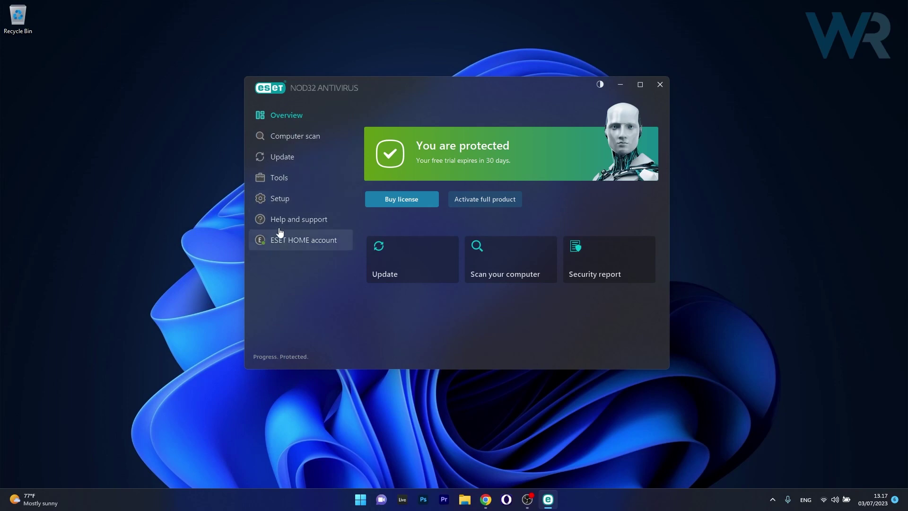
Visit the Update, Tools, Setup and Help and support pages, then return to Computer scan
click(291, 138)
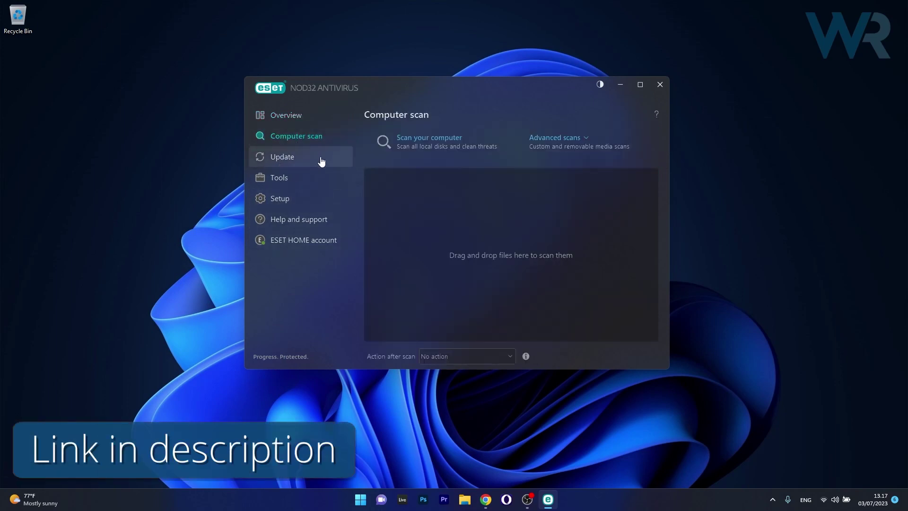
click(318, 159)
click(319, 181)
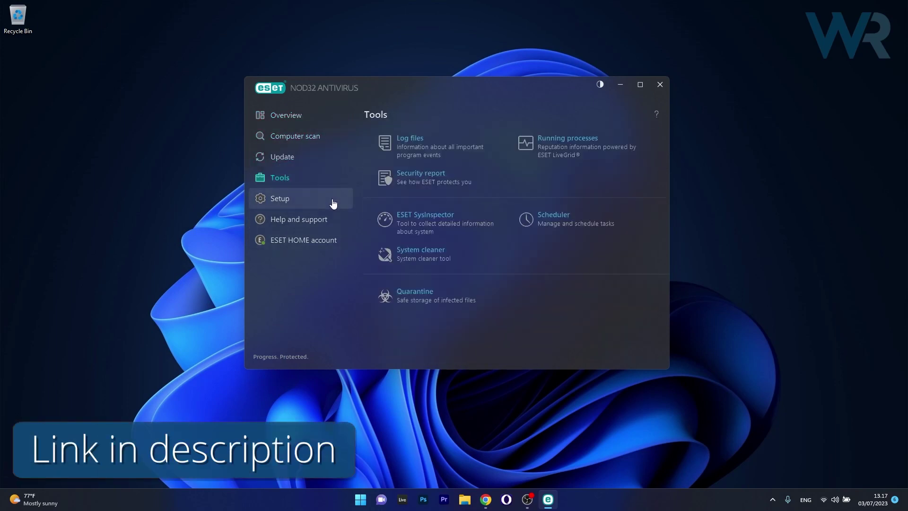
click(330, 204)
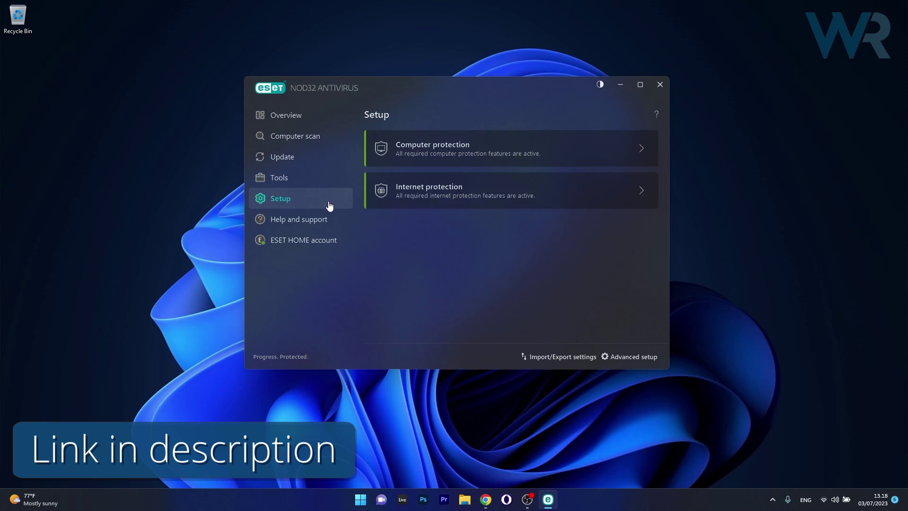
click(338, 223)
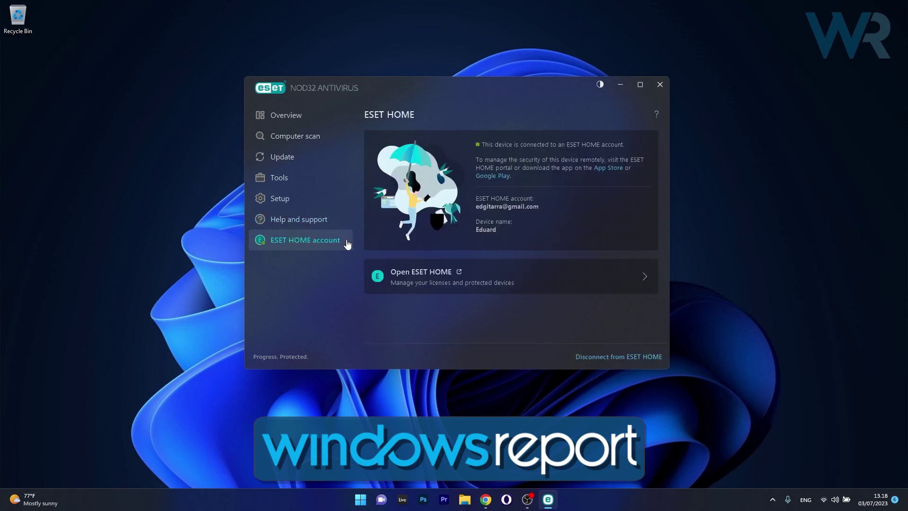
click(329, 140)
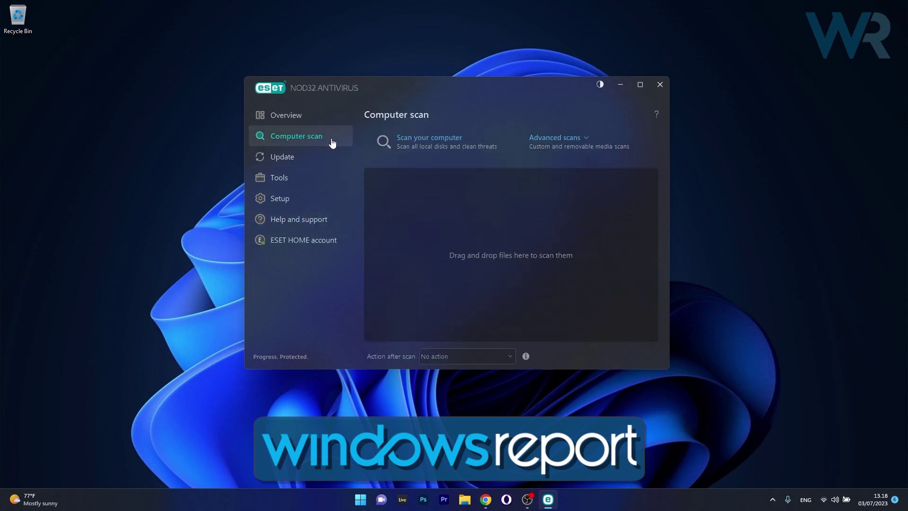